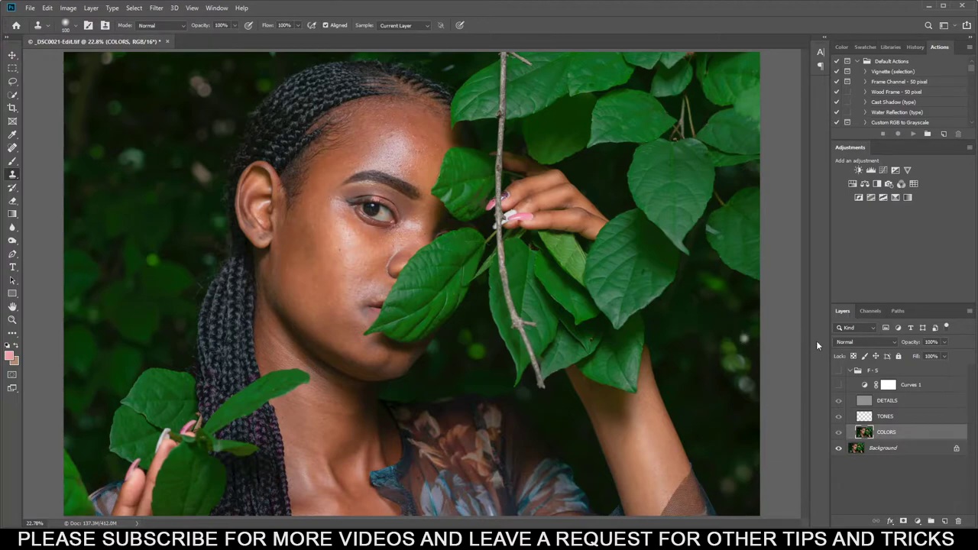
Show the F - S layer group and delete the Curves 1 adjustment layer inside it
click(913, 416)
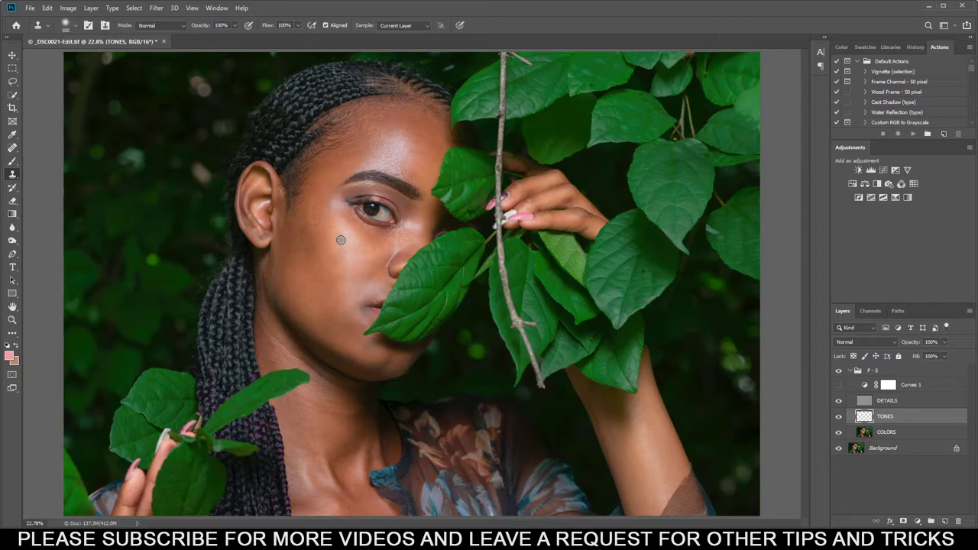
click(838, 370)
click(935, 386)
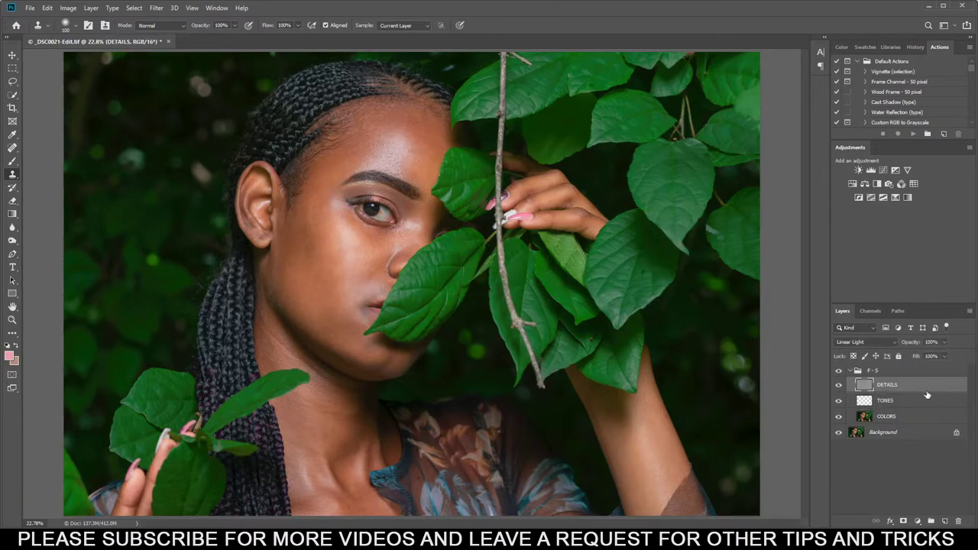
key(Delete)
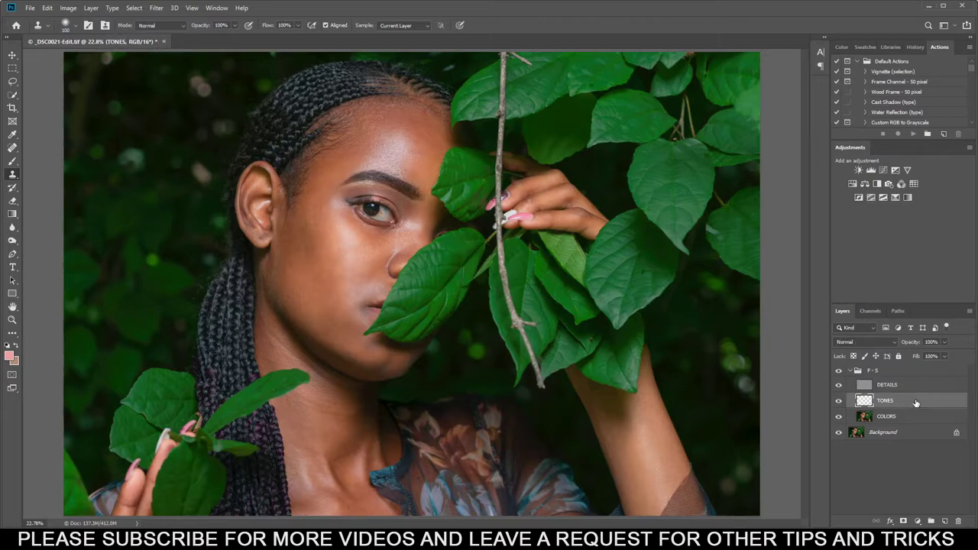
Add a new empty layer directly above TONES and name it body
click(944, 520)
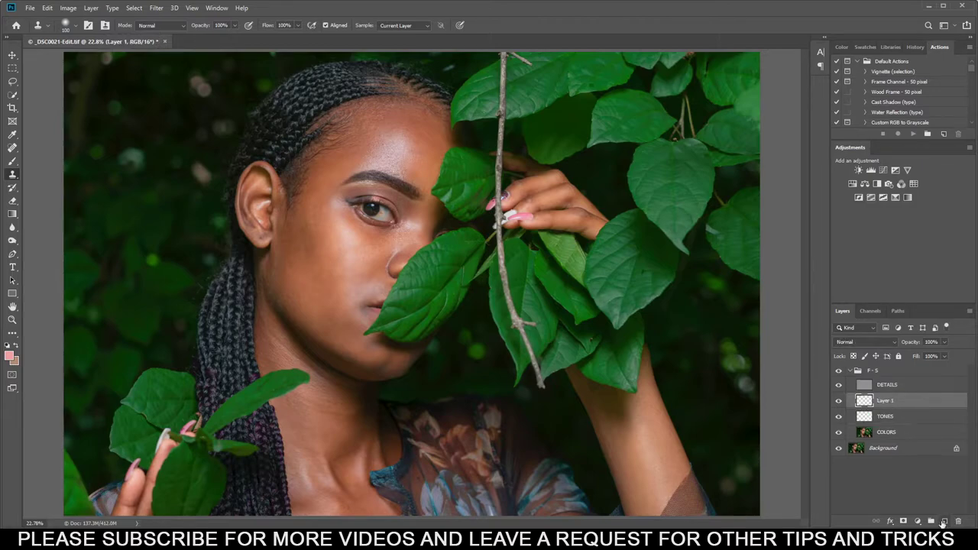
double_click(886, 401)
text(D)
text(ody)
key(Return)
Activate the Brush tool and give it a soft edge with a low hardness
click(12, 161)
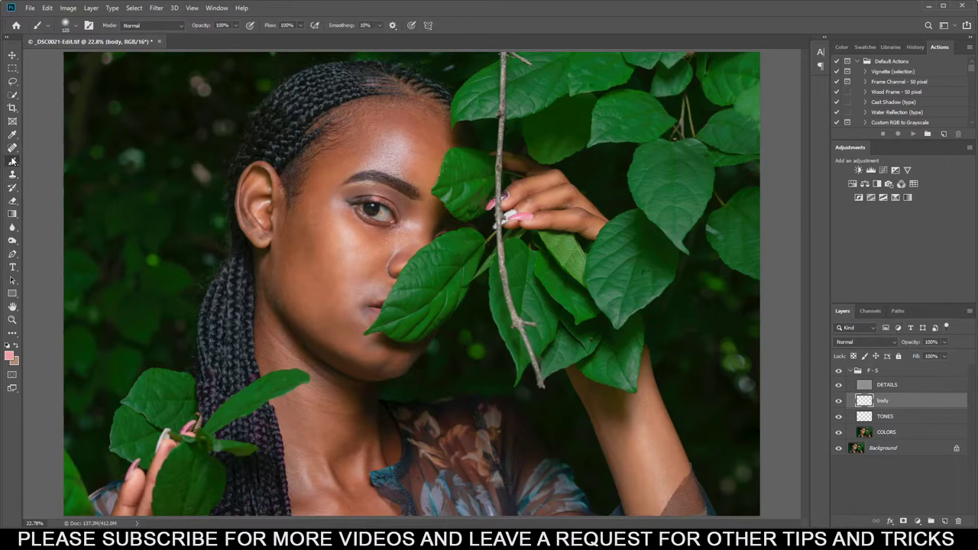
right_click(174, 159)
right_click(153, 151)
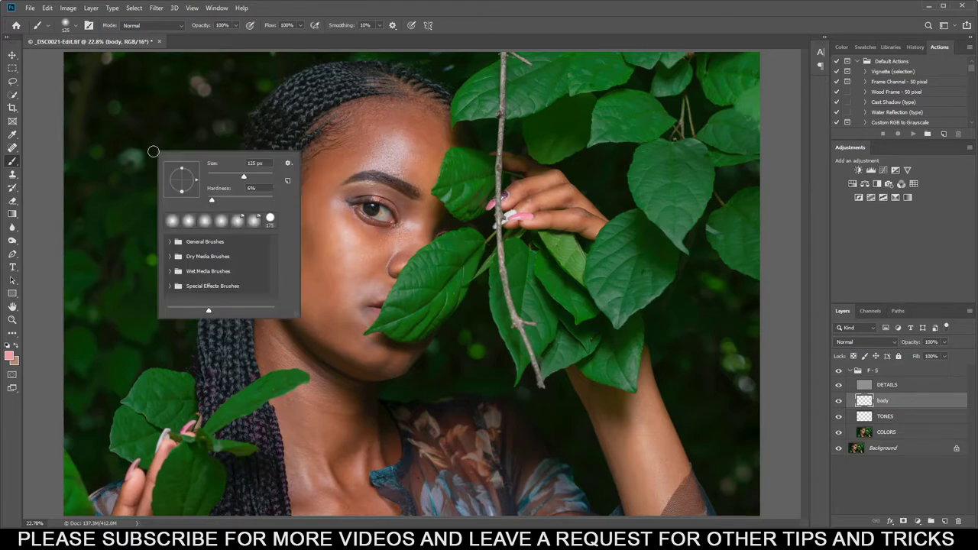
right_click(171, 115)
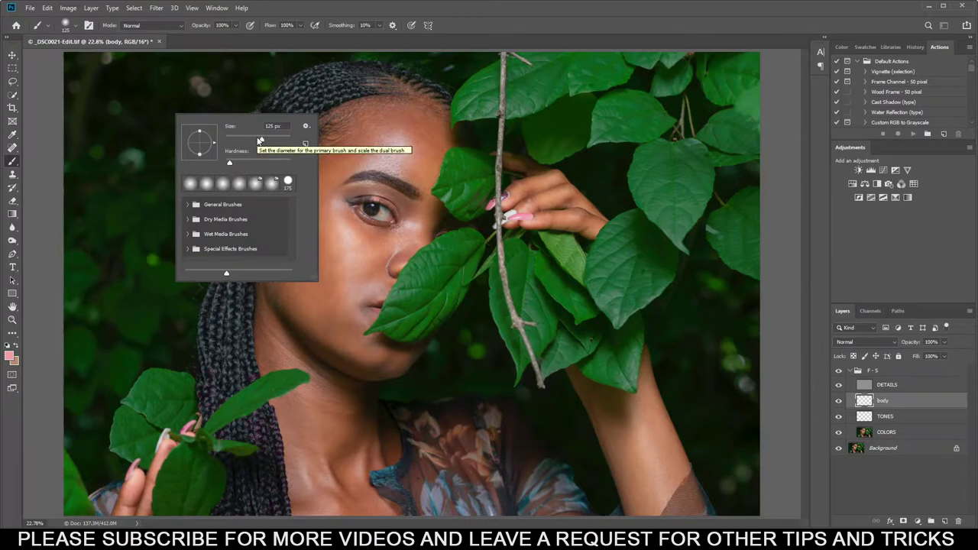
drag(229, 165, 296, 166)
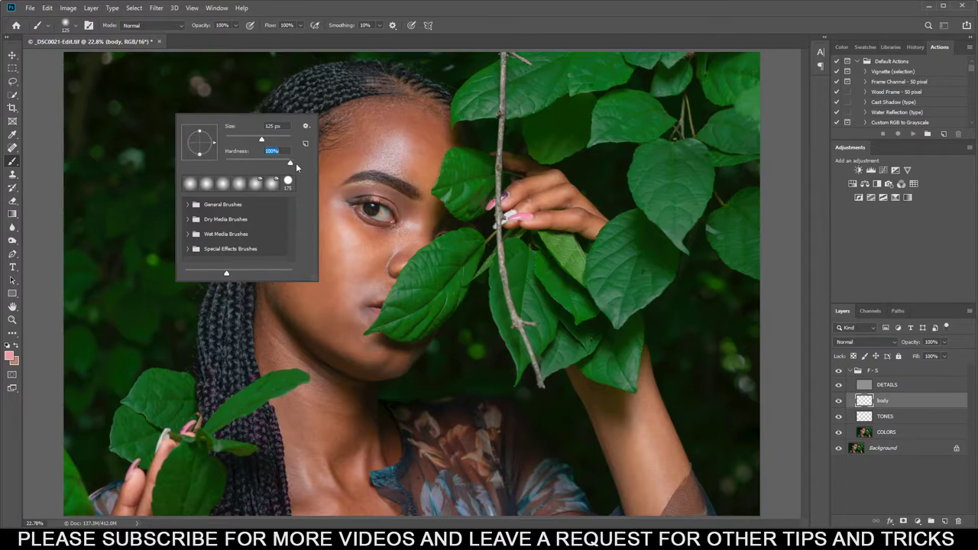
drag(226, 163, 231, 165)
click(341, 91)
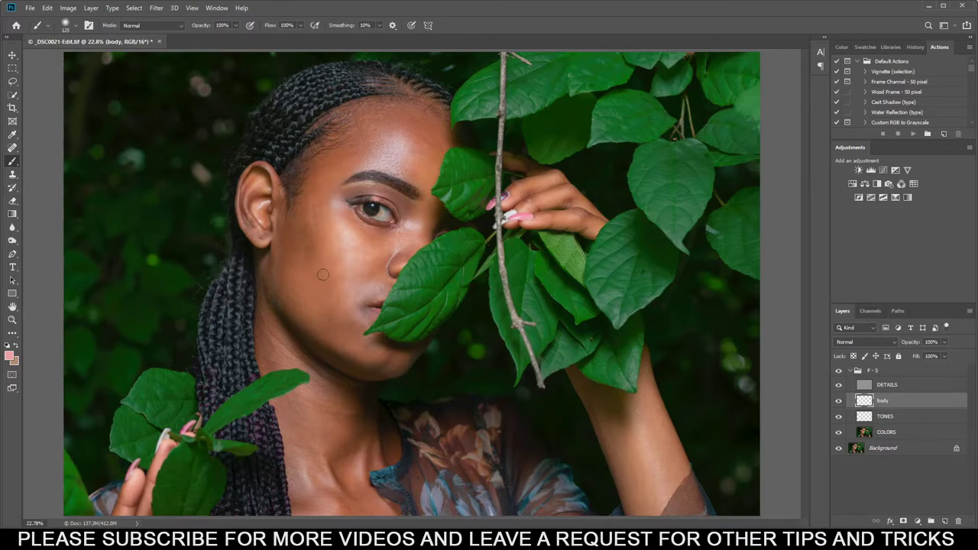
Resize the soft brush to 300 px to suit the facial skin areas
key(bracketright)
key(bracketright)
key(bracketright)
key(bracketright)
key(bracketright)
key(bracketright)
key(bracketright)
key(bracketright)
key(bracketleft)
key(bracketleft)
key(bracketleft)
key(bracketleft)
key(bracketleft)
Make TONES the active layer and set the brush flow to 4%
click(904, 416)
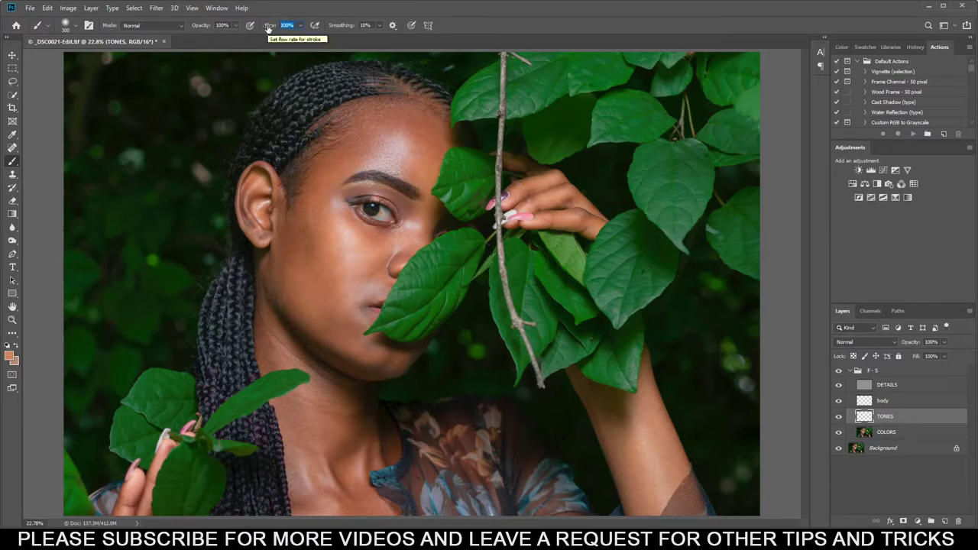
text(4)
key(Return)
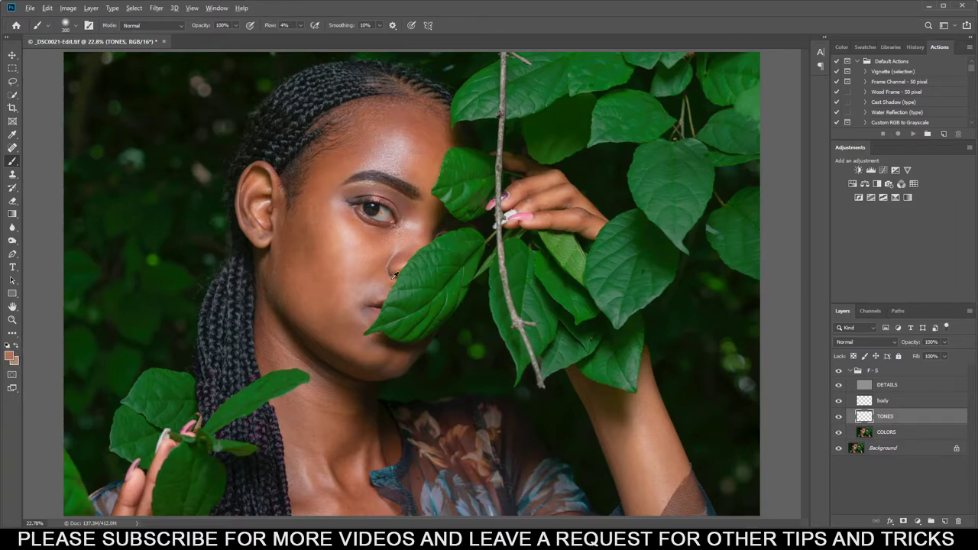
Sample skin colours around the cheek, paint over its uneven tones on the TONES layer, and compare with the layer hidden
alt+click(332, 327)
alt+click(333, 240)
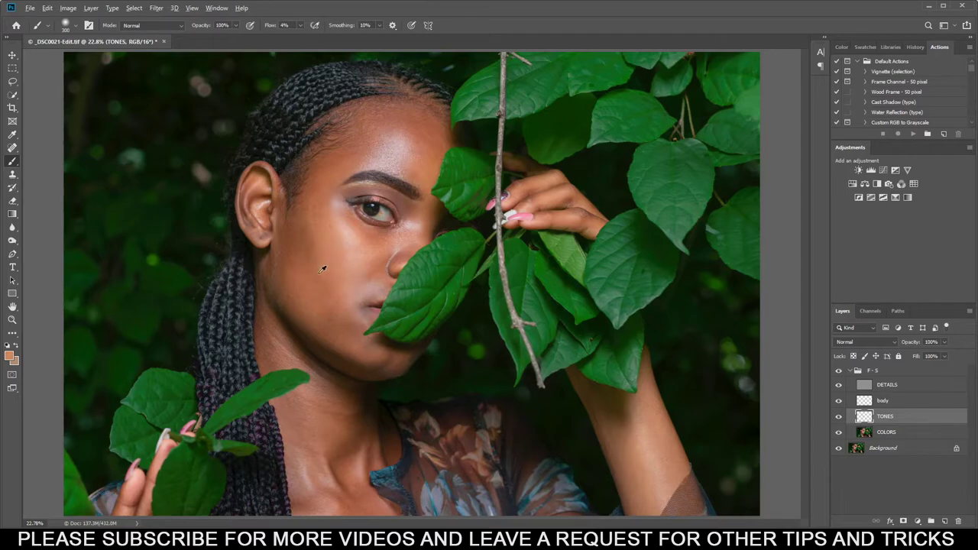
alt+click(321, 263)
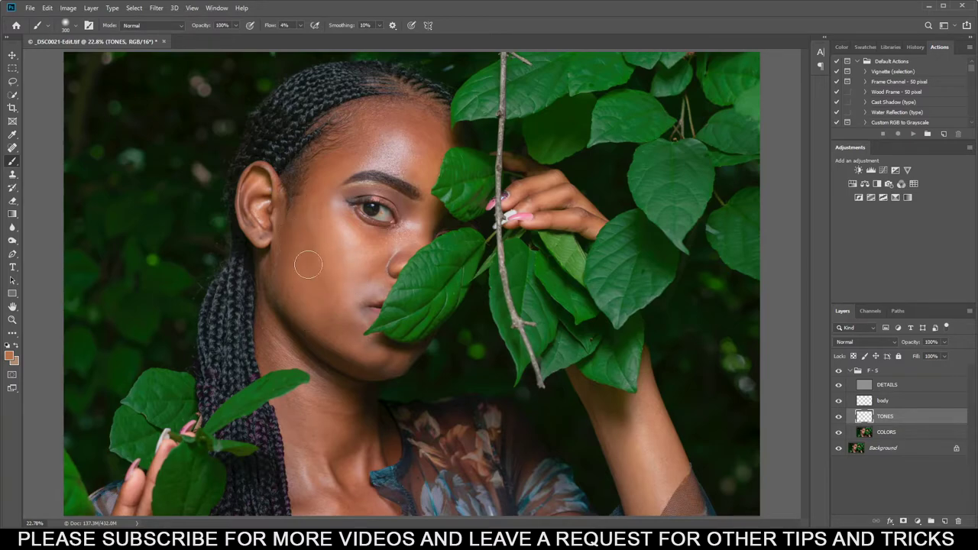
click(838, 416)
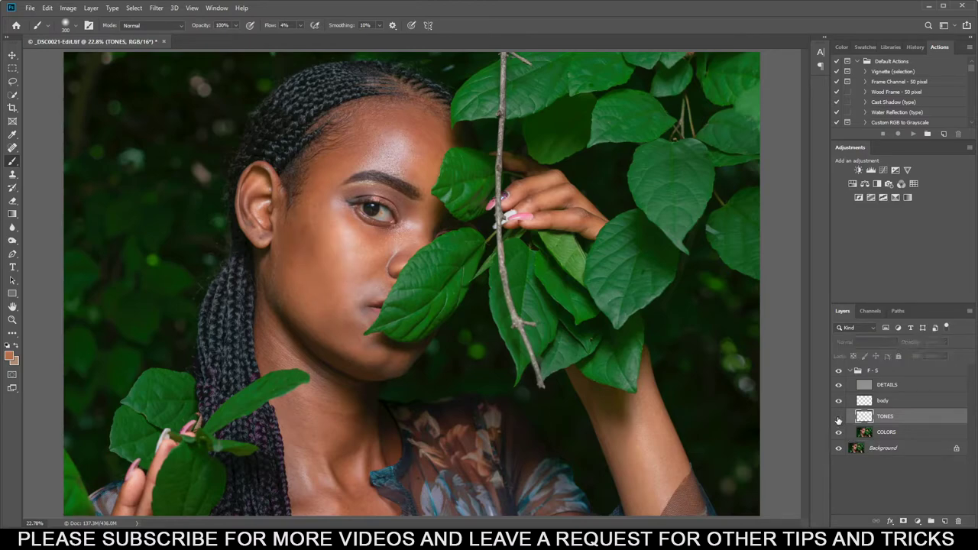
click(838, 416)
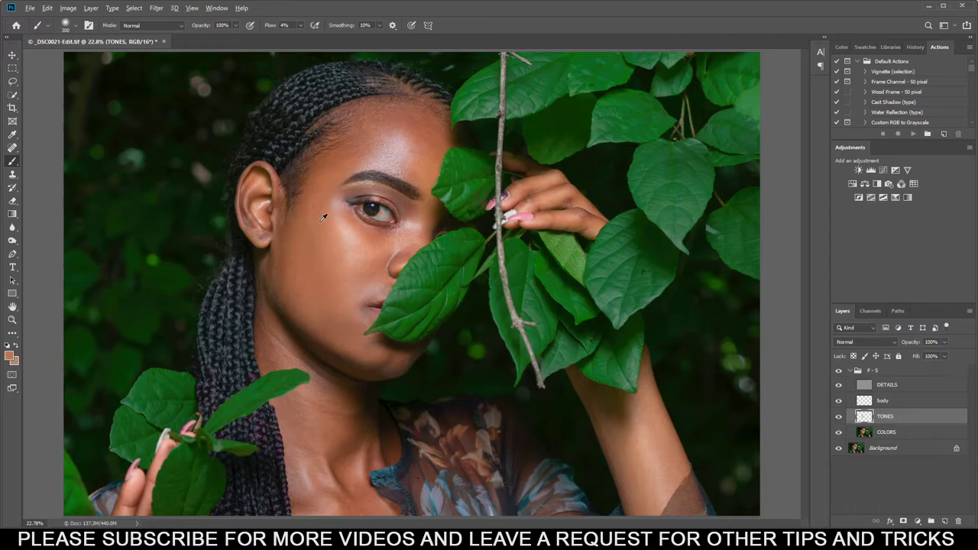
Paint skin colour over the temple beside the eyebrow and compare the result with the TONES layer hidden
mouse_move(330, 175)
mouse_down()
mouse_move(353, 151)
mouse_move(342, 153)
mouse_move(371, 144)
mouse_move(322, 192)
mouse_up()
click(838, 419)
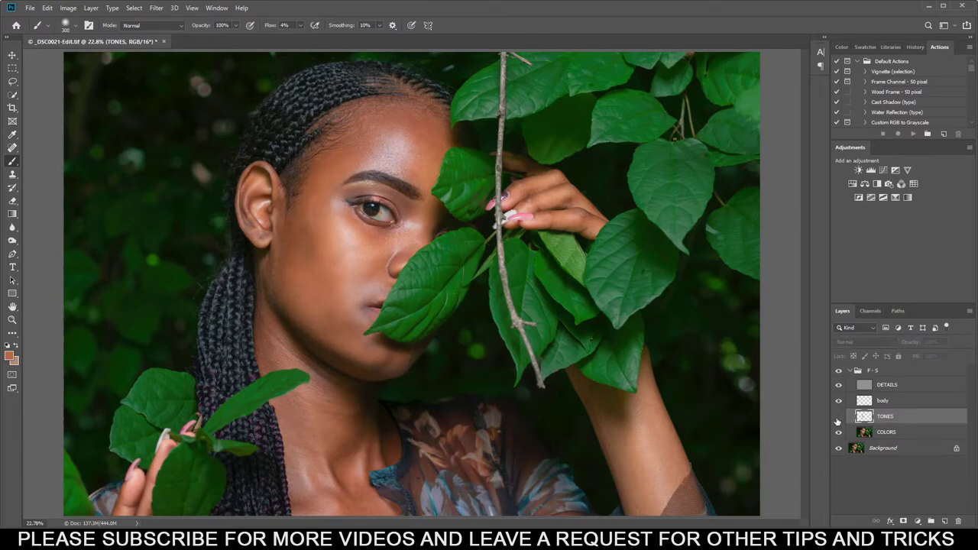
click(838, 416)
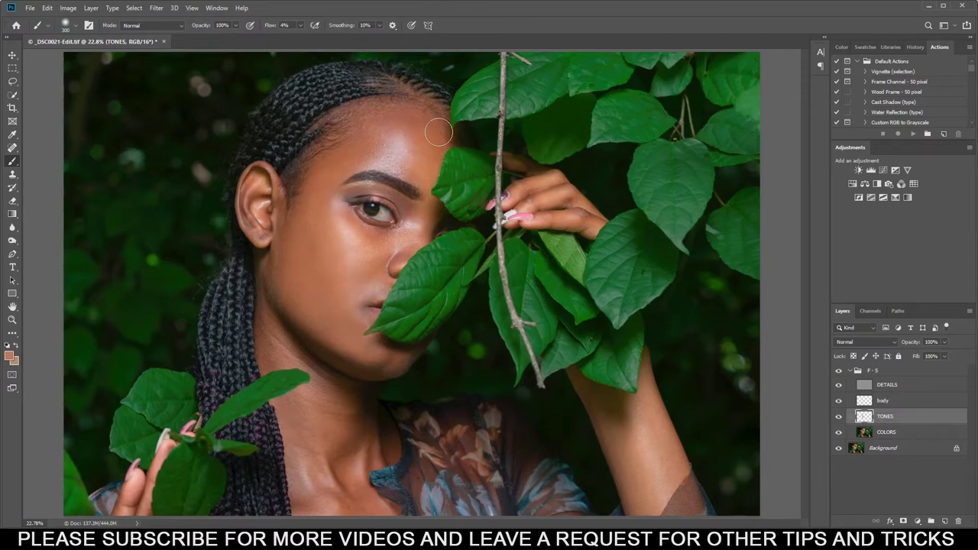
Even out the forehead, eye area and cheek tones on the TONES layer, reducing the brush to 150 px for the smaller areas
key(ctrl+plus)
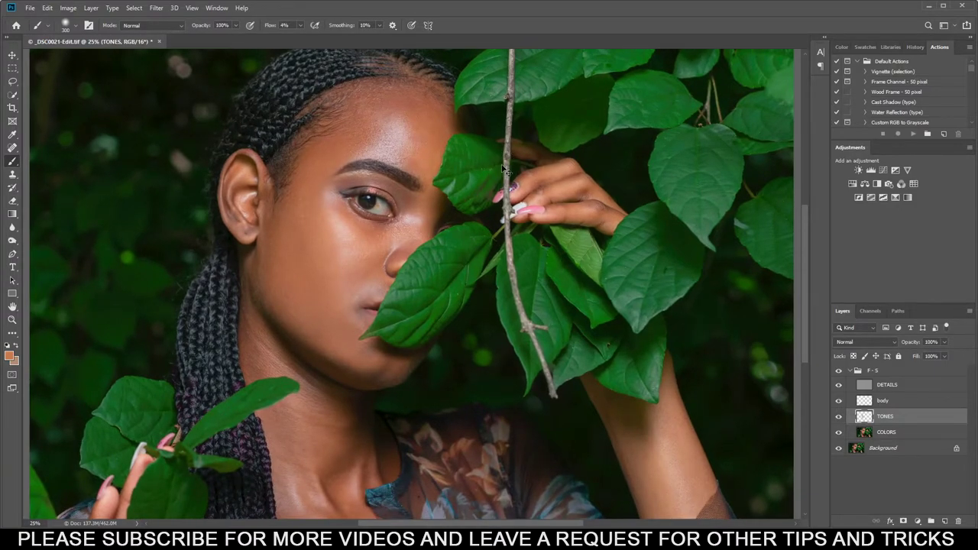
key(ctrl+plus)
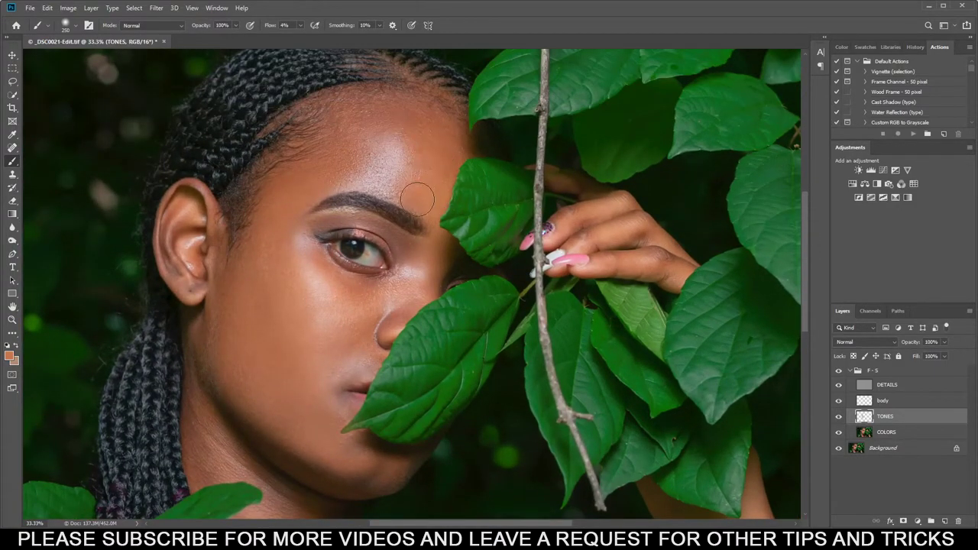
drag(440, 127, 443, 127)
key(bracketleft)
key(bracketleft)
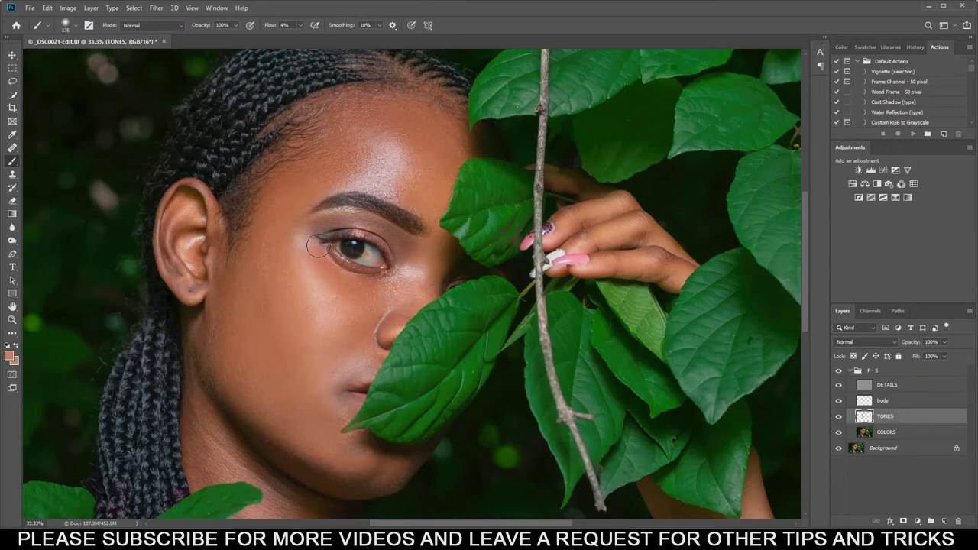
key(bracketleft)
click(839, 415)
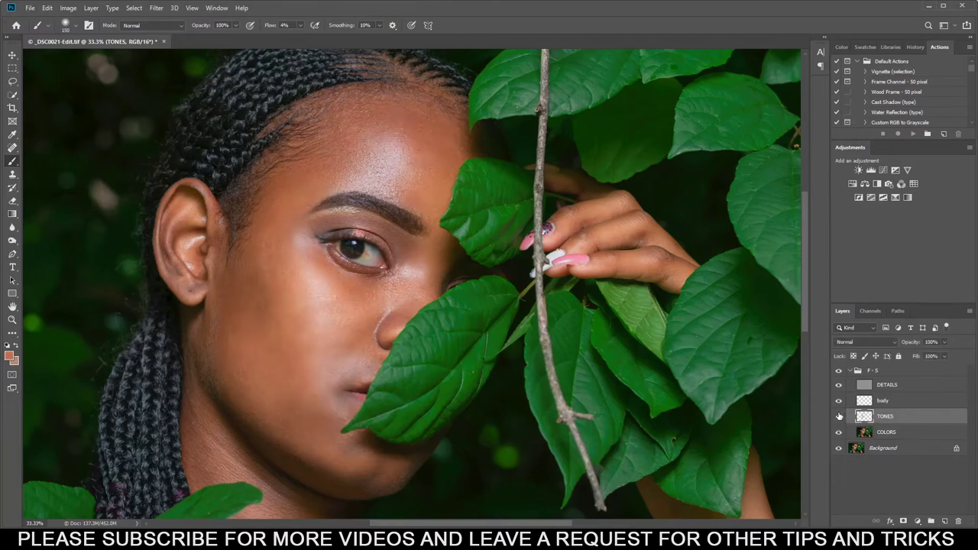
click(838, 415)
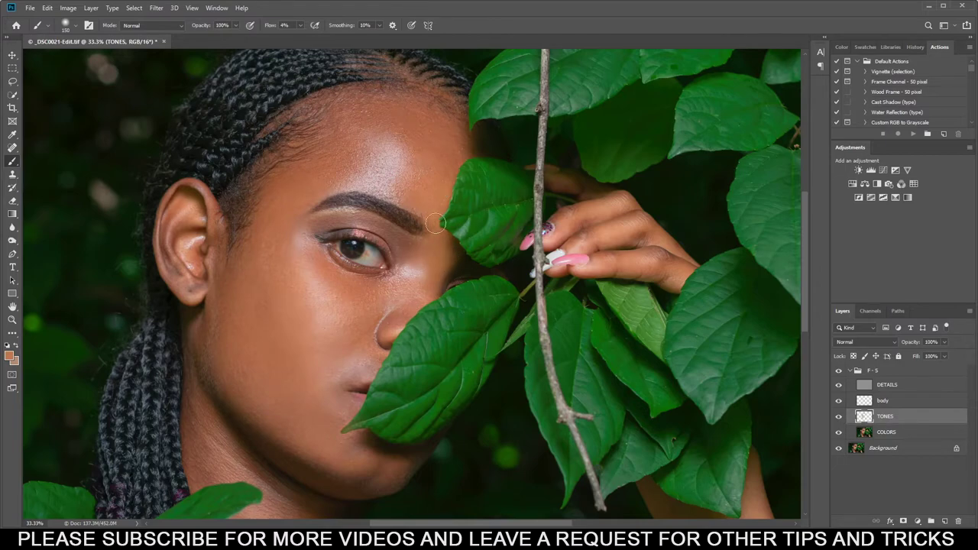
click(290, 279)
Paint sampled skin colour along the chin and lower jaw on the TONES layer with a 200 px brush
scroll(812, 346, down, 5)
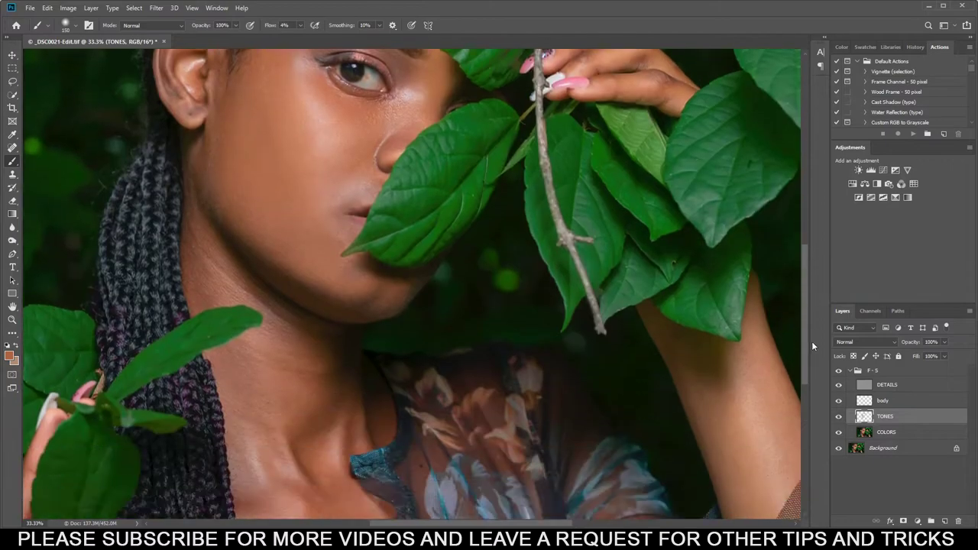
scroll(811, 346, down, 1)
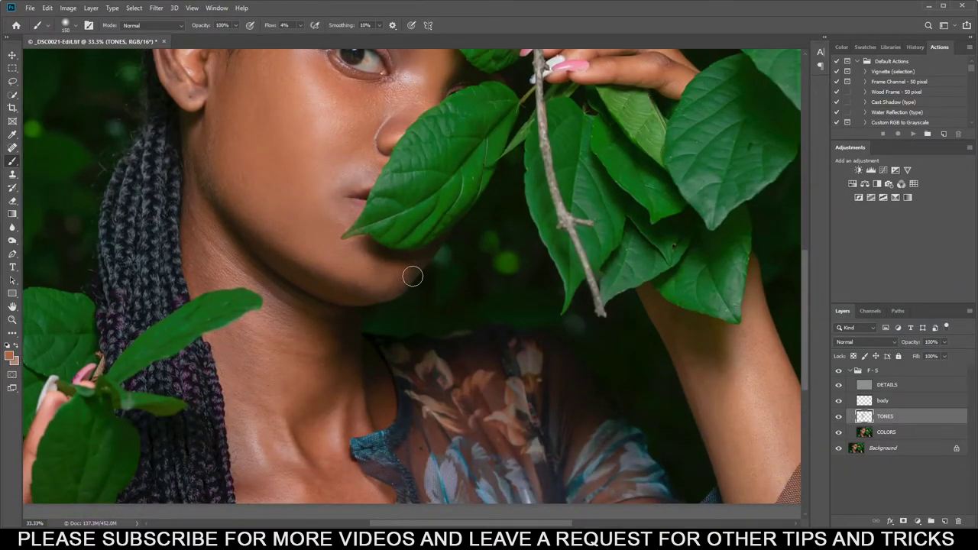
mouse_move(412, 276)
mouse_down()
mouse_move(354, 258)
mouse_move(395, 279)
mouse_move(359, 263)
mouse_move(352, 277)
mouse_up()
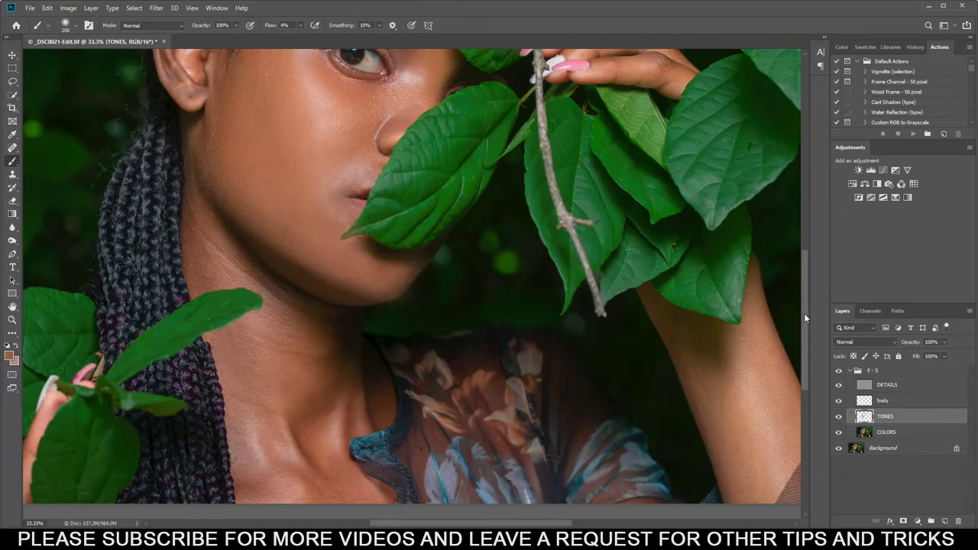
Compare the whole portrait with the TONES layer hidden and shown
drag(803, 313, 807, 260)
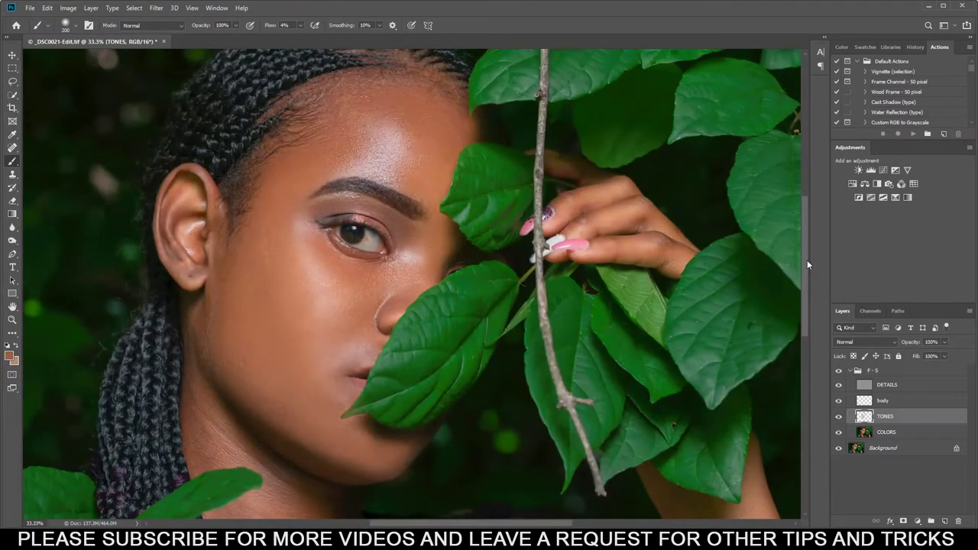
key(ctrl+0)
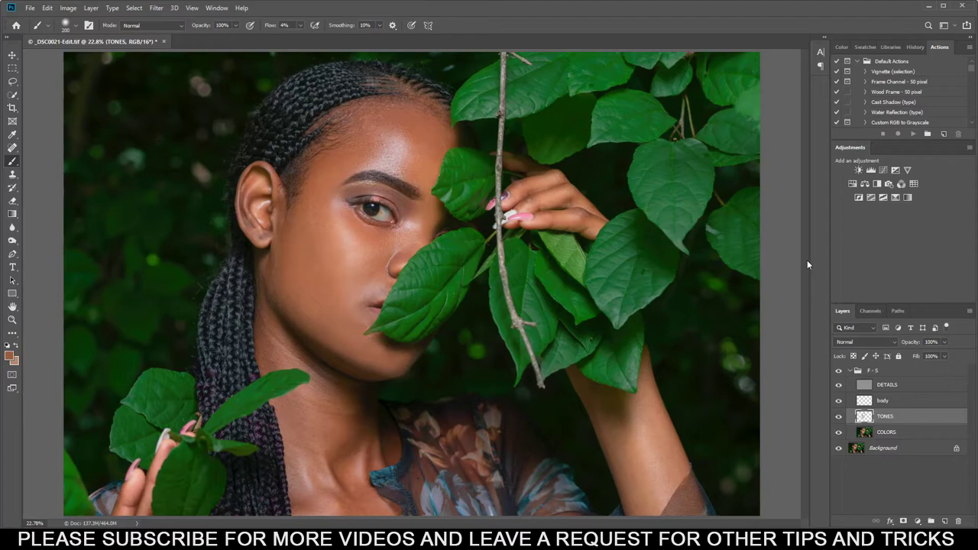
click(838, 417)
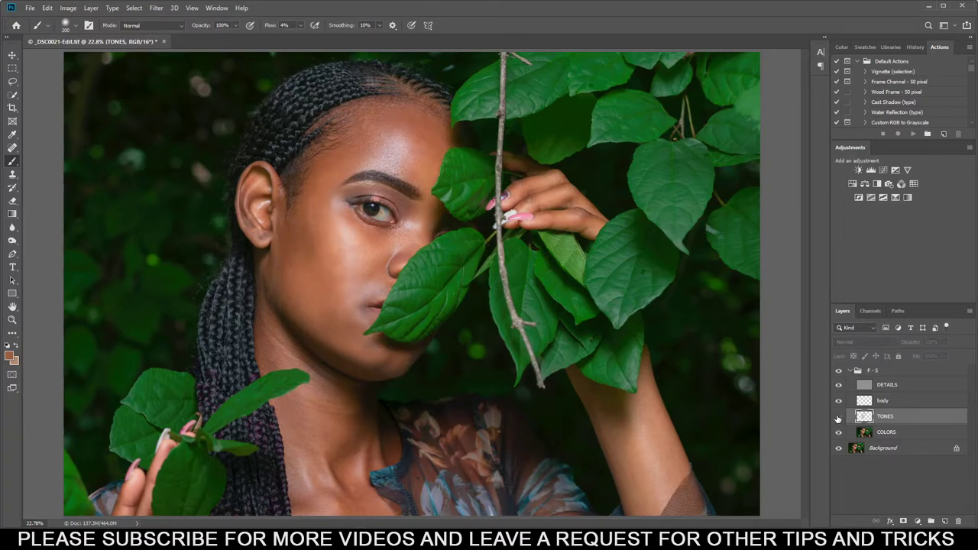
click(838, 417)
click(838, 417)
click(838, 417)
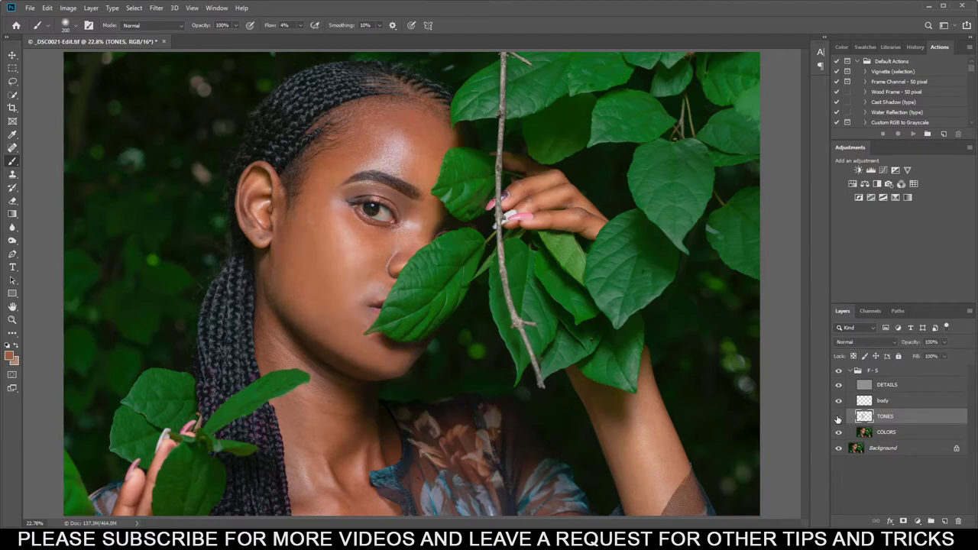
click(838, 417)
click(838, 417)
Set the TONES layer's Blend If underlying-layer shadows to a split of 44 / 119 and compare with the layer hidden
double_click(923, 417)
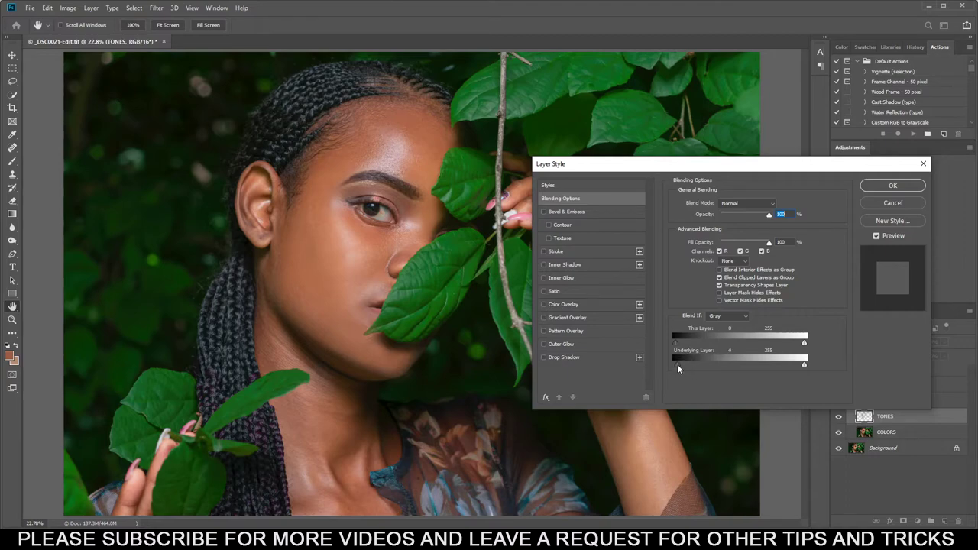
drag(678, 367, 720, 368)
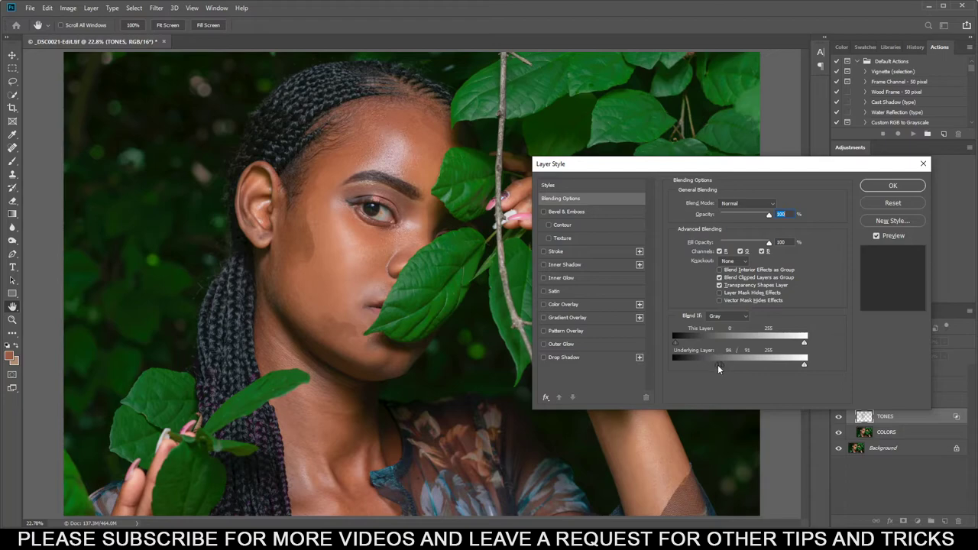
drag(717, 364, 683, 365)
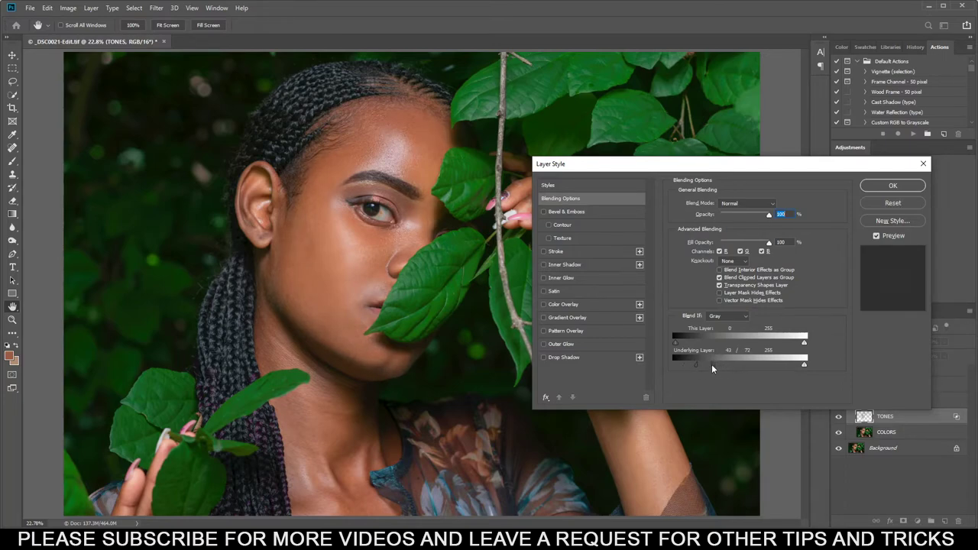
drag(730, 364, 736, 364)
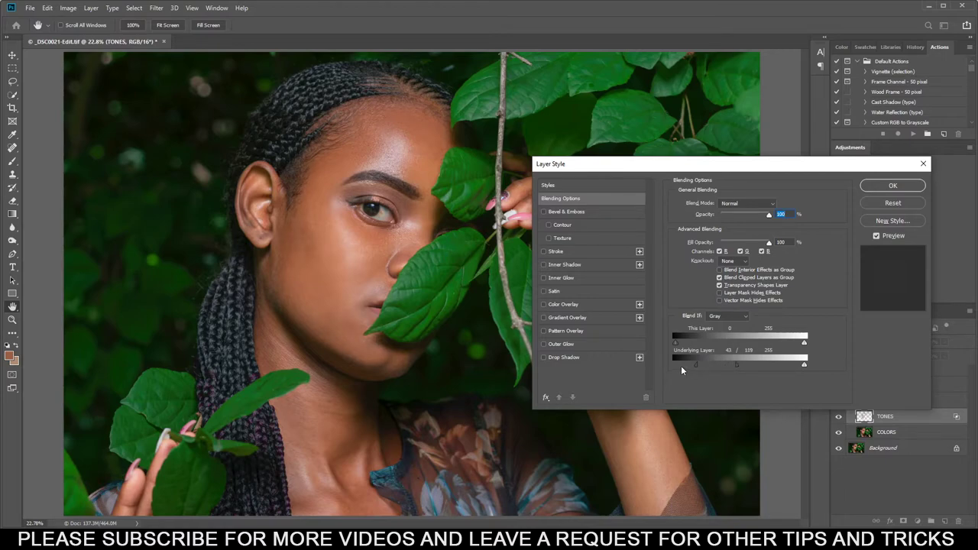
click(892, 186)
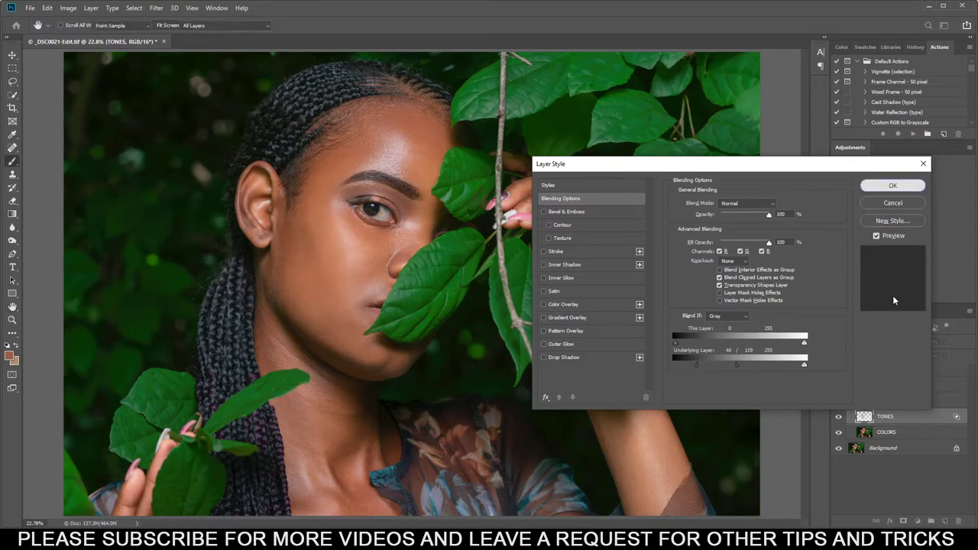
click(838, 417)
click(838, 417)
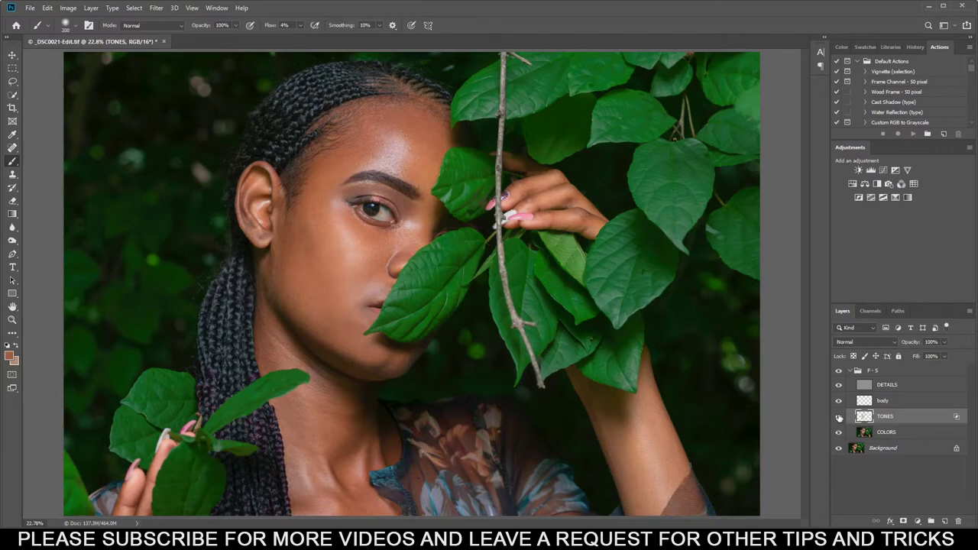
Compare the portrait with the TONES layer hidden and shown, and lower that layer's opacity to 93%
click(839, 417)
click(839, 417)
click(944, 346)
drag(946, 357, 940, 357)
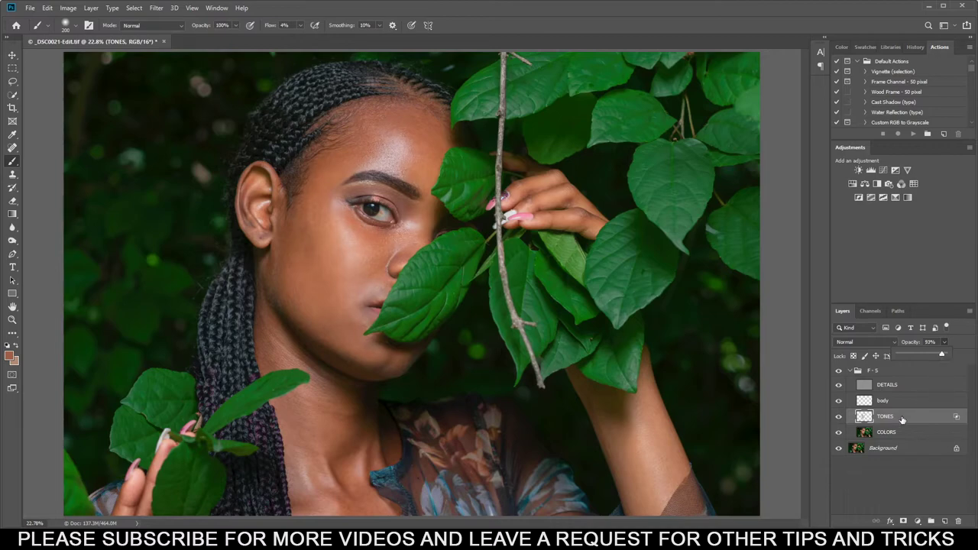
click(319, 263)
Paint sampled skin colours over the neck and upper chest on the body layer with a 300 px brush
alt+click(359, 313)
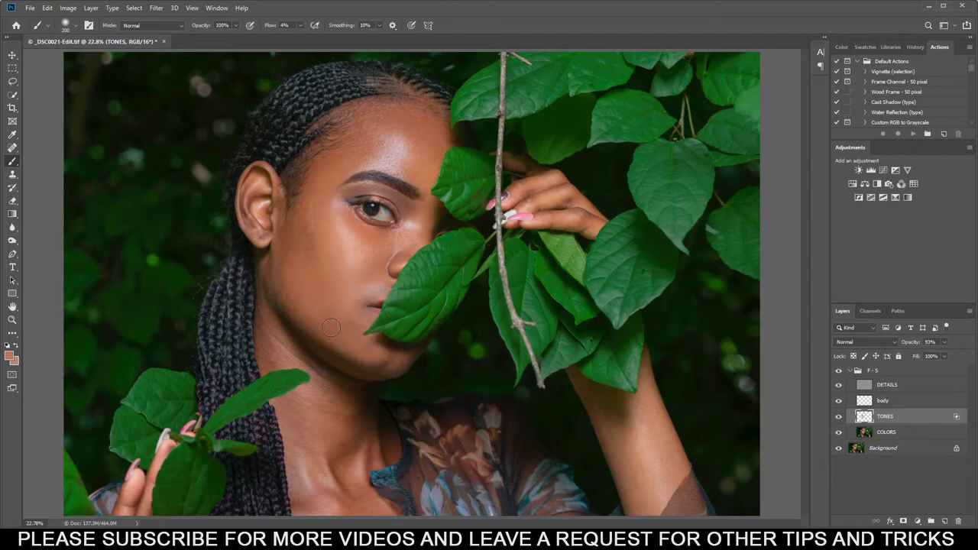
key(bracketright)
key(bracketright)
click(918, 404)
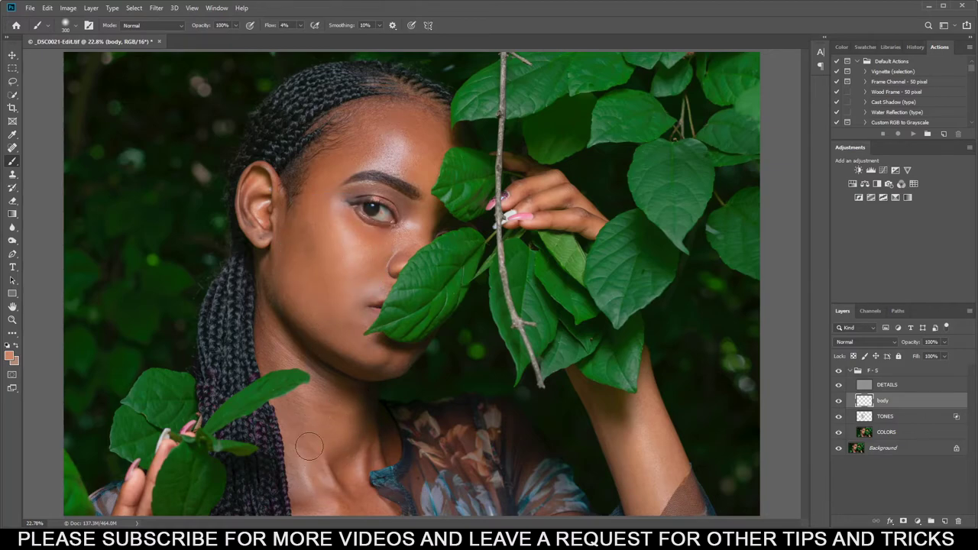
mouse_move(309, 446)
mouse_down()
mouse_move(323, 489)
mouse_move(303, 426)
mouse_move(305, 461)
mouse_move(308, 431)
mouse_up()
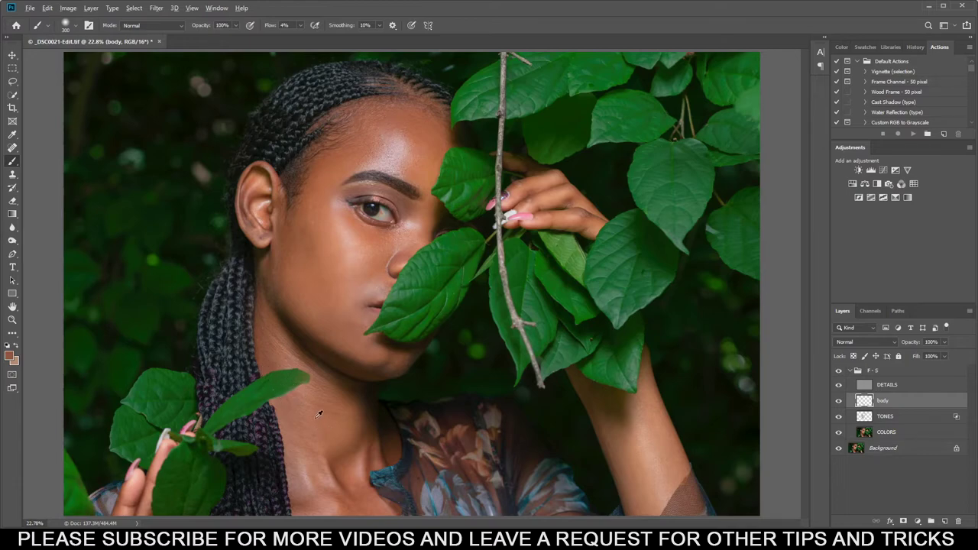
alt+click(285, 401)
mouse_move(285, 401)
mouse_down()
mouse_move(315, 447)
mouse_move(339, 460)
mouse_move(361, 425)
mouse_up()
Even out the raised forearm's tones on the body layer by painting with sampled skin colours
alt+click(352, 442)
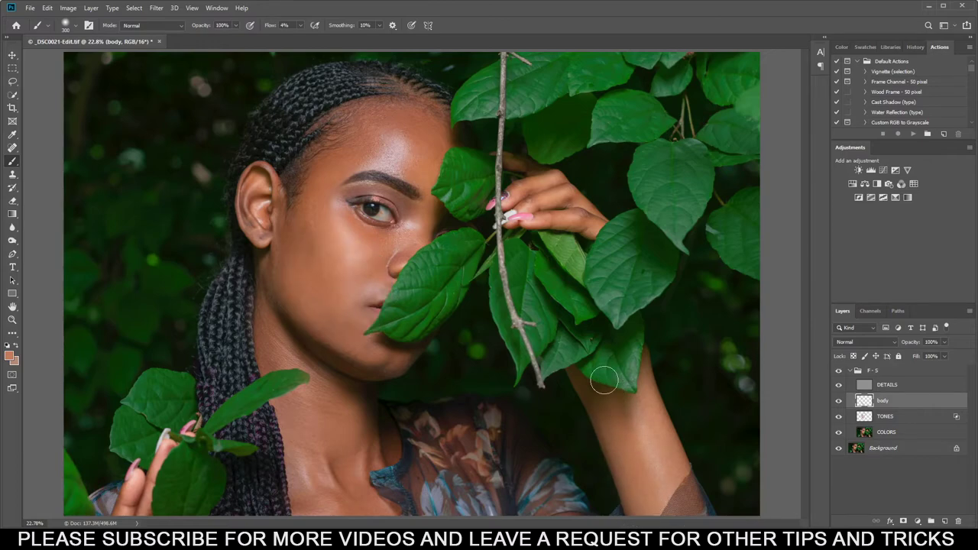
mouse_move(604, 380)
mouse_down()
mouse_move(654, 439)
mouse_move(657, 415)
mouse_move(671, 479)
mouse_move(629, 353)
mouse_move(648, 461)
mouse_up()
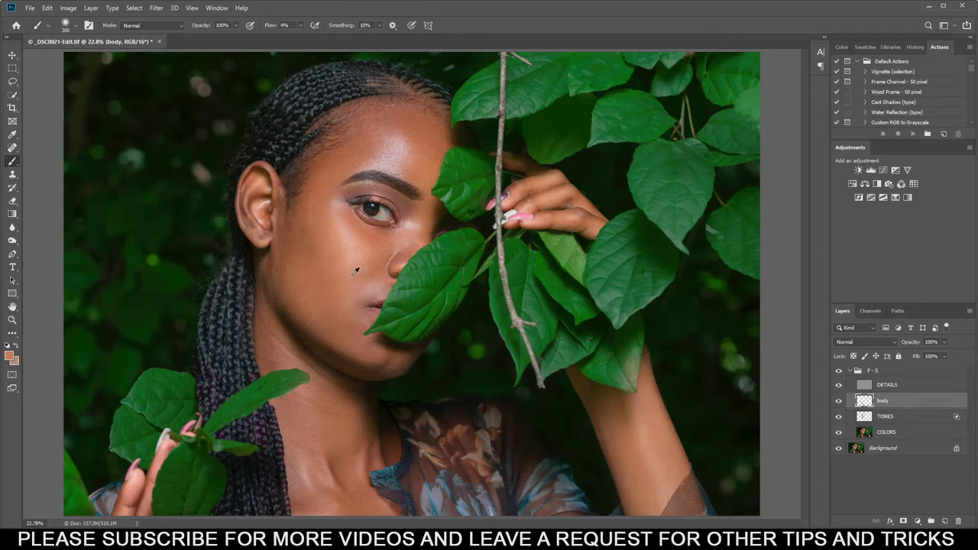
alt+click(288, 303)
drag(600, 404, 608, 429)
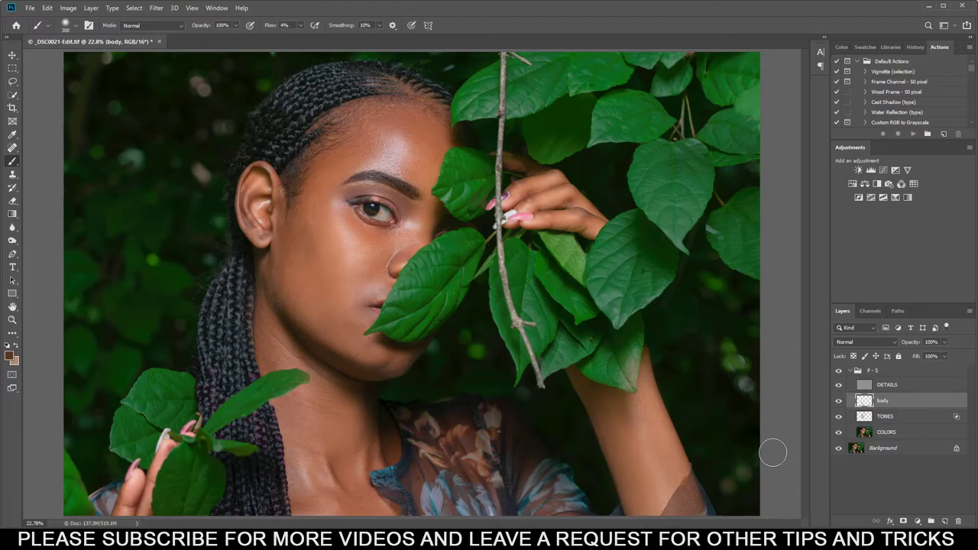
Compare the body layer hidden and shown, and split its Blend If underlying-layer shadows to 9 / 86
key(ctrl+minus)
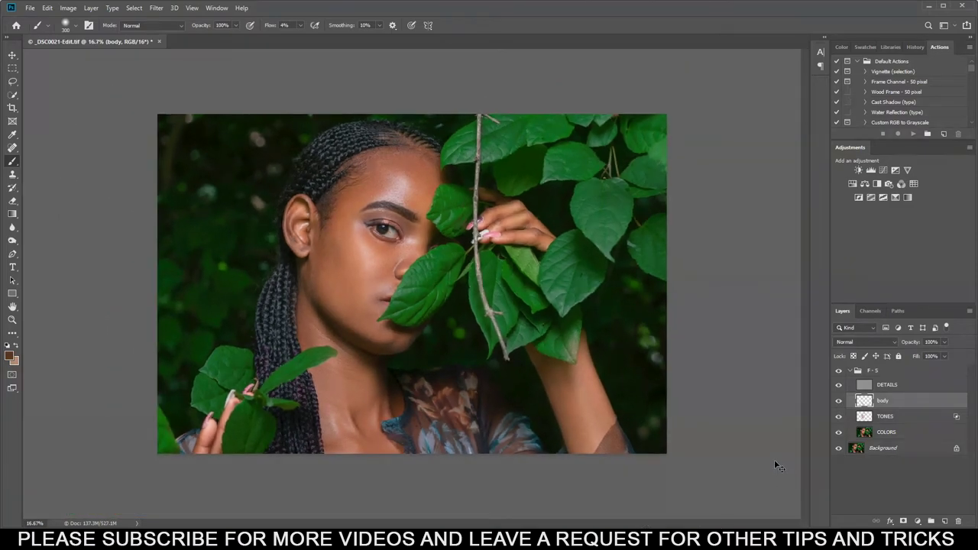
click(839, 401)
click(839, 401)
double_click(901, 403)
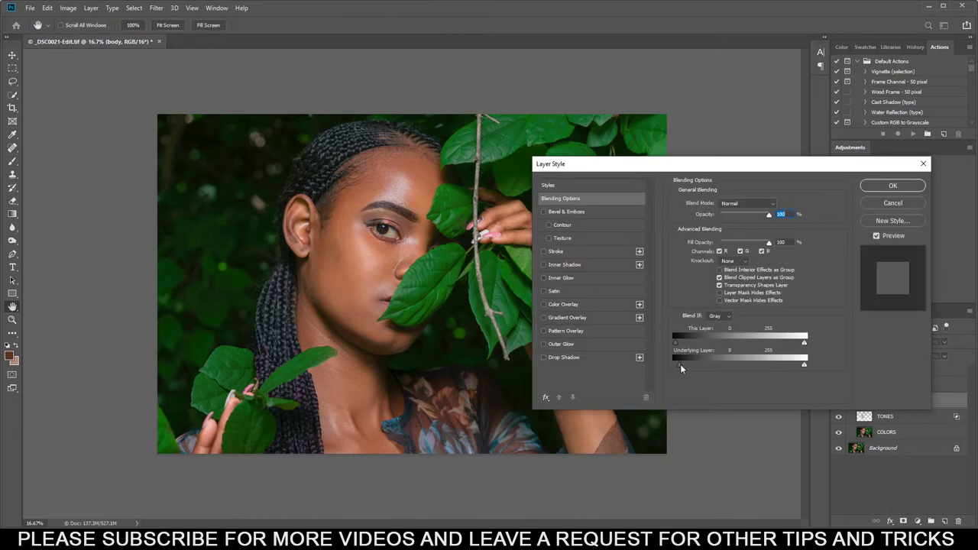
mouse_move(680, 364)
mouse_down()
mouse_move(717, 363)
mouse_move(679, 364)
mouse_up()
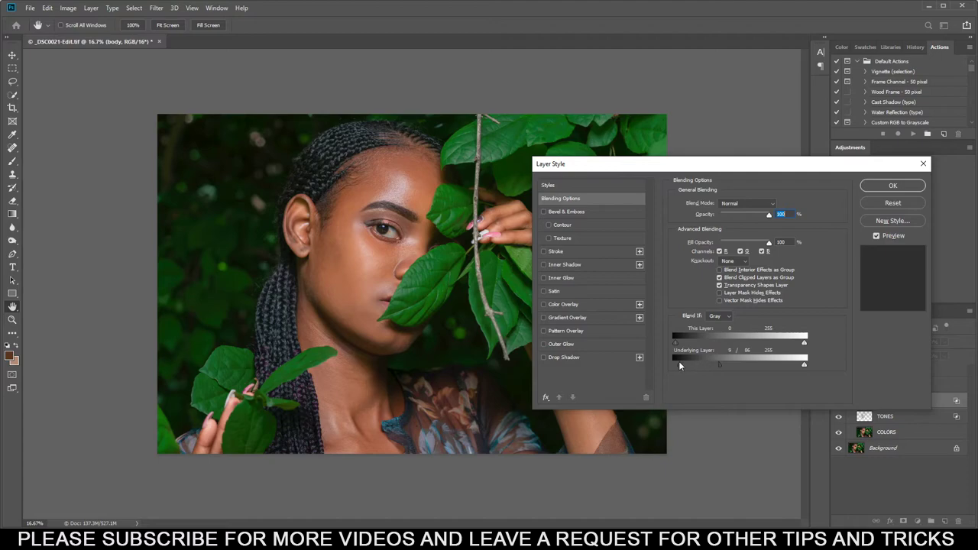
click(893, 186)
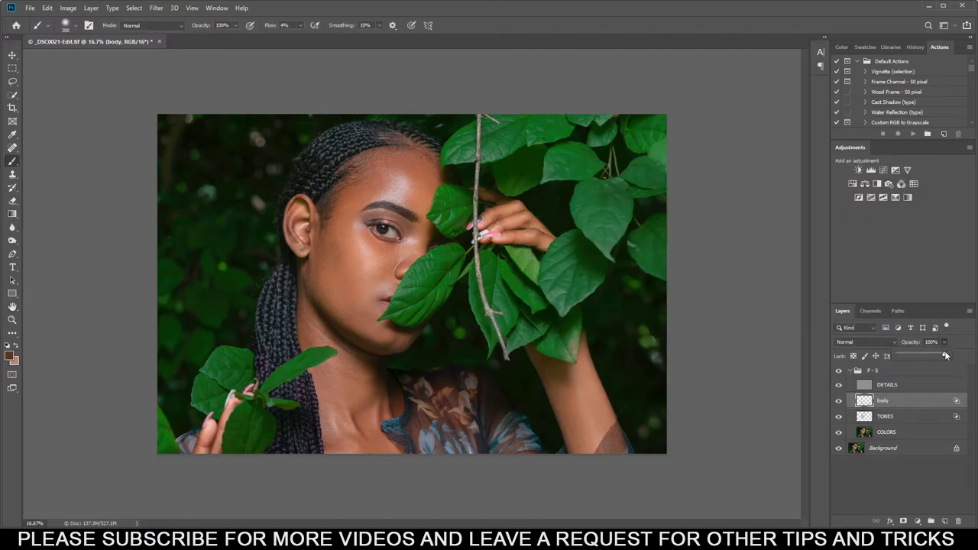
Lower the body layer's opacity to 71% and compare the portrait with the F - S group hidden and shown
mouse_move(944, 353)
mouse_down()
mouse_move(920, 351)
mouse_move(973, 355)
mouse_move(938, 358)
mouse_up()
click(838, 372)
click(839, 372)
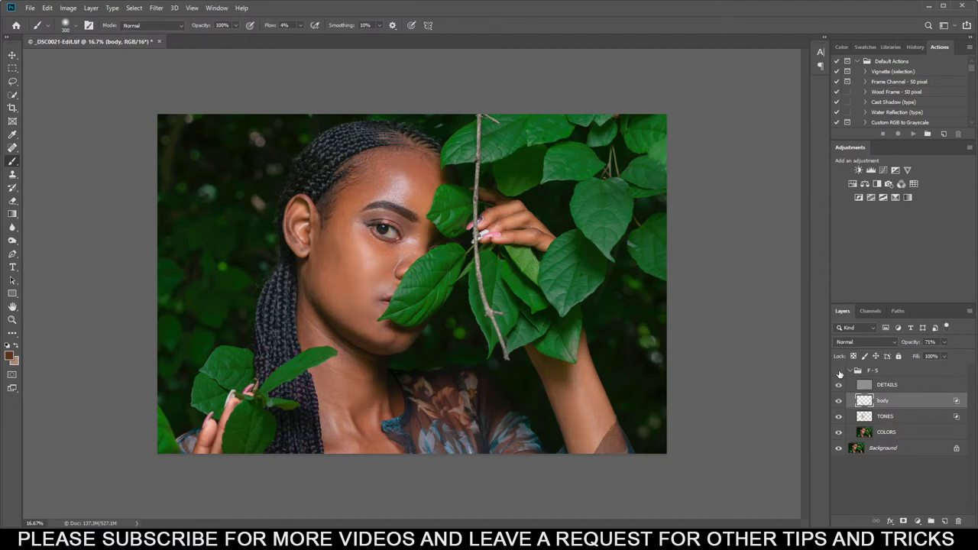
click(839, 373)
click(838, 372)
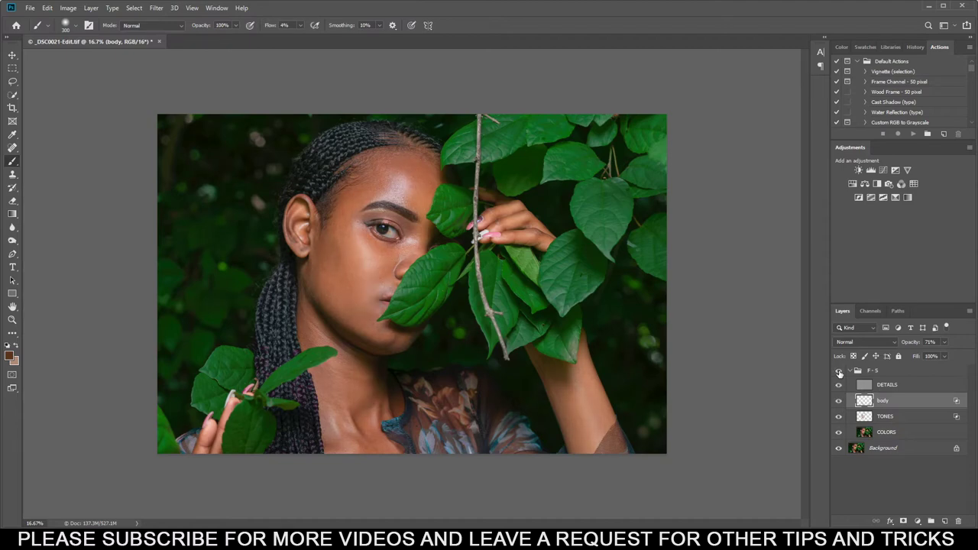
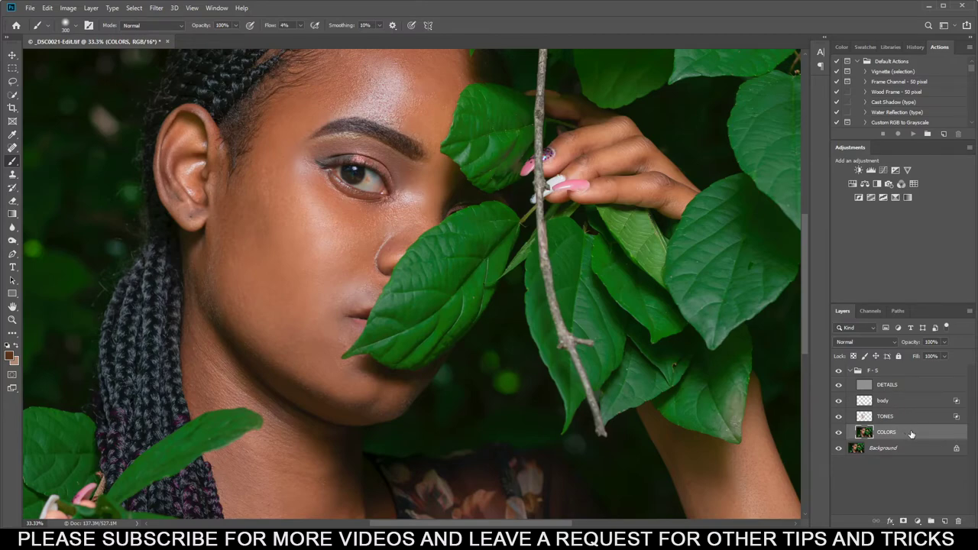
Outline the outer cheek between the ear and the eye with the Lasso tool on the COLORS layer
click(13, 82)
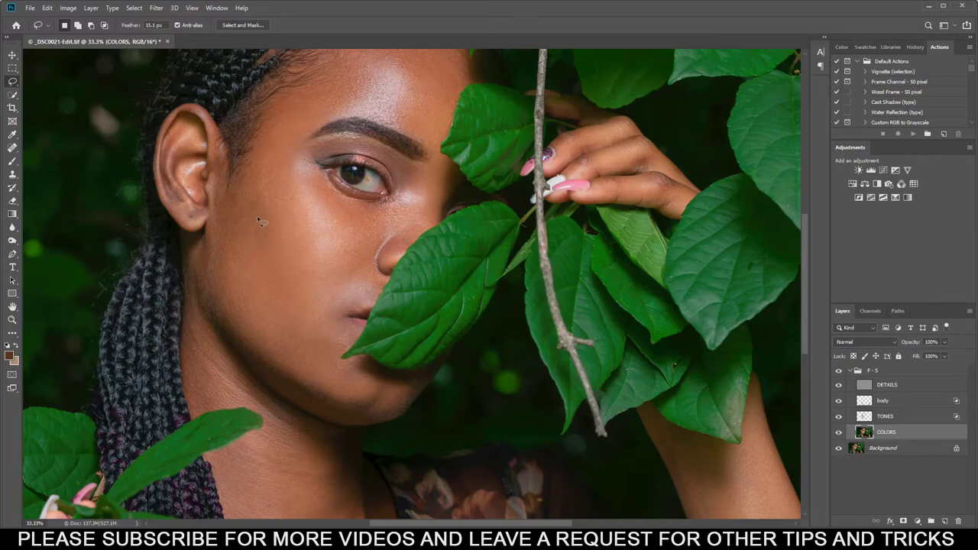
mouse_move(263, 158)
mouse_down()
mouse_move(289, 188)
mouse_move(301, 221)
mouse_move(306, 267)
mouse_move(277, 303)
mouse_move(240, 297)
mouse_move(230, 274)
mouse_move(241, 179)
mouse_up()
click(156, 9)
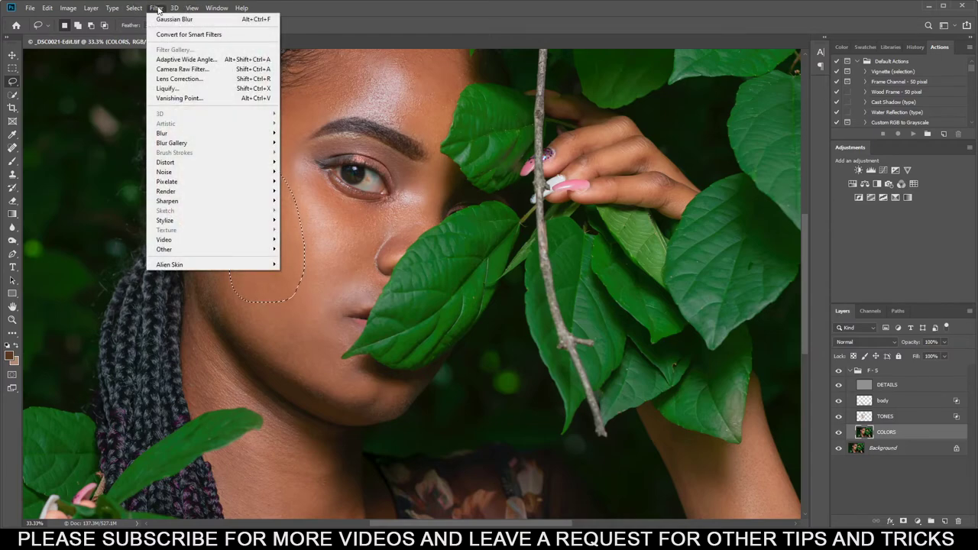
mouse_move(201, 134)
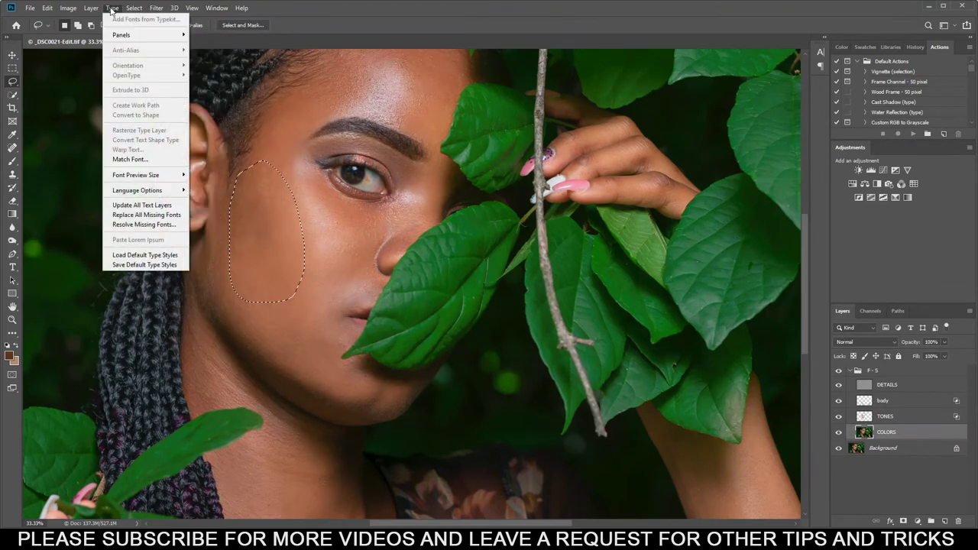
Look up the keyboard shortcut assigned to the Gaussian Blur filter in the application's shortcut settings
mouse_move(51, 11)
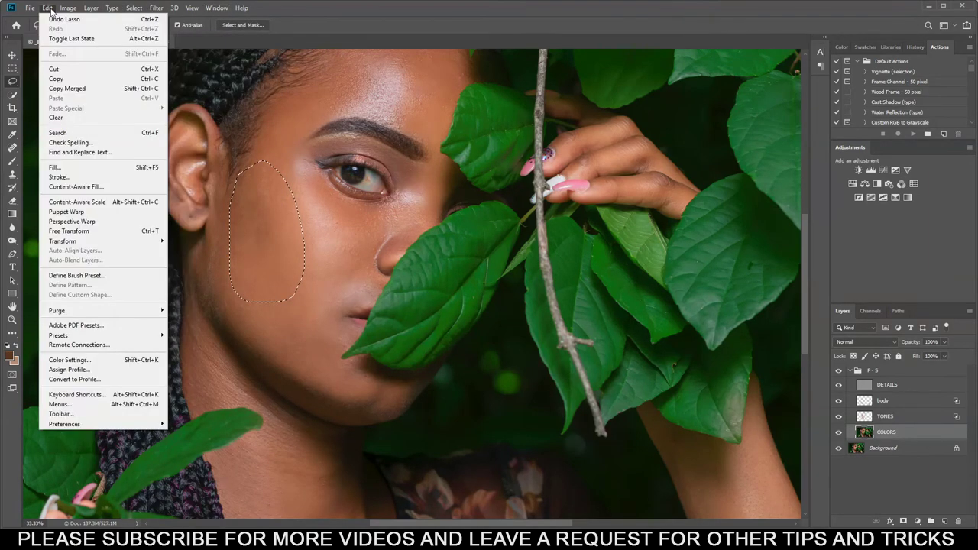
click(75, 396)
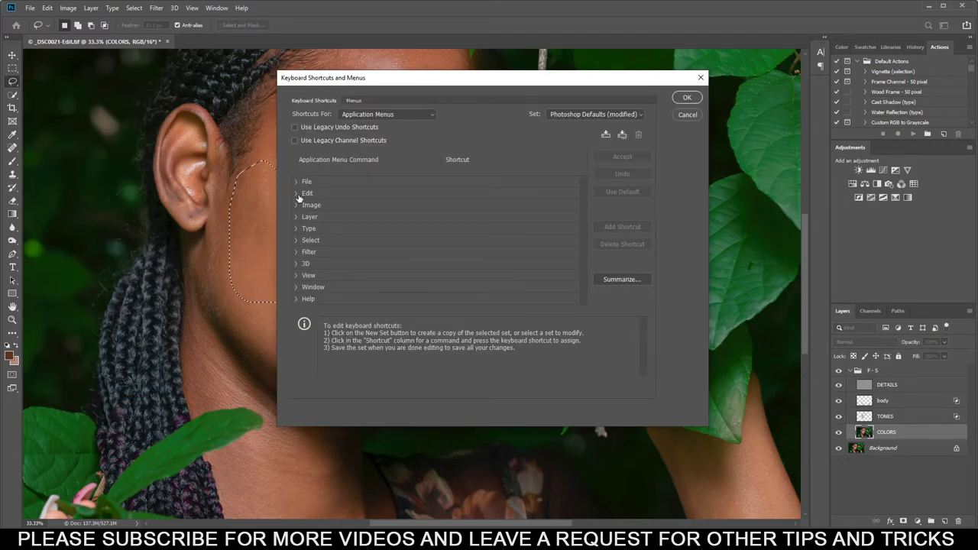
click(296, 253)
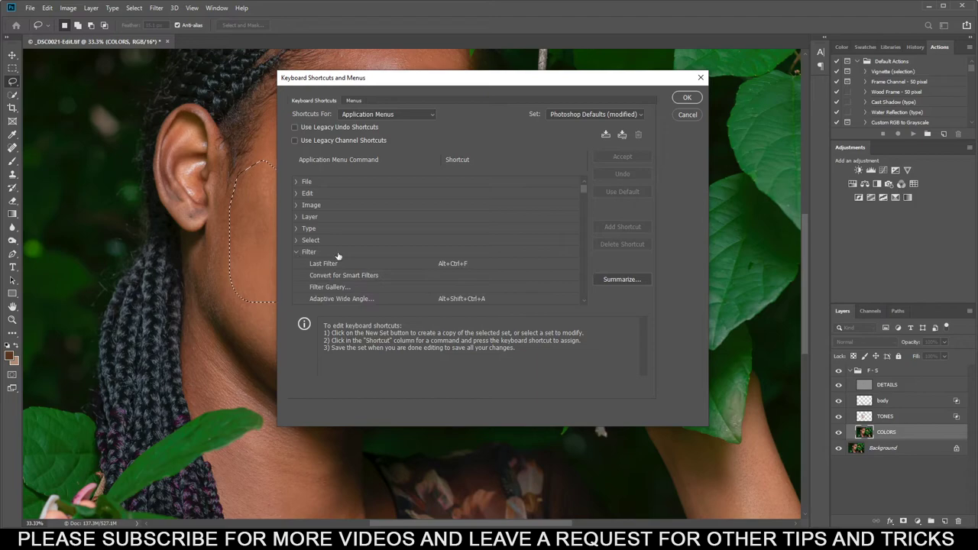
scroll(425, 275, down, 10)
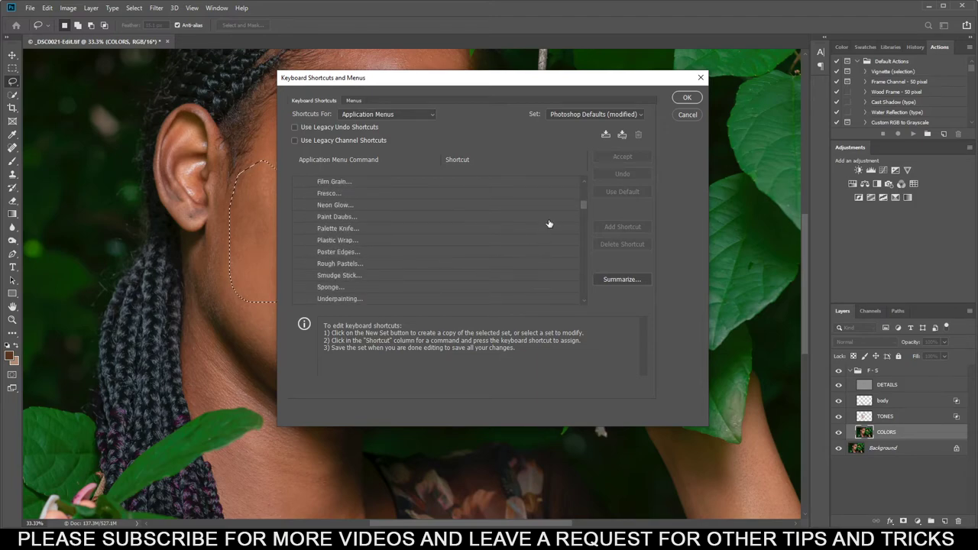
scroll(489, 234, down, 4)
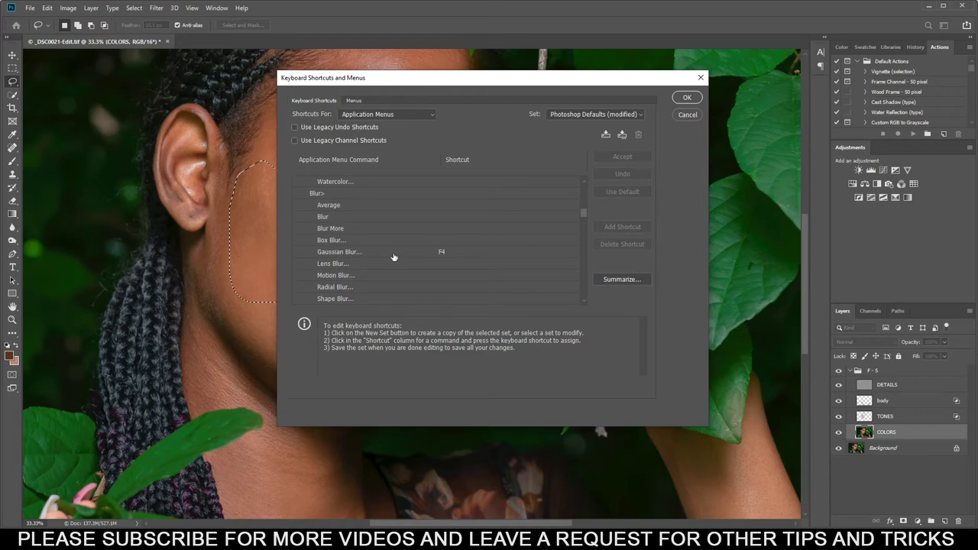
click(394, 255)
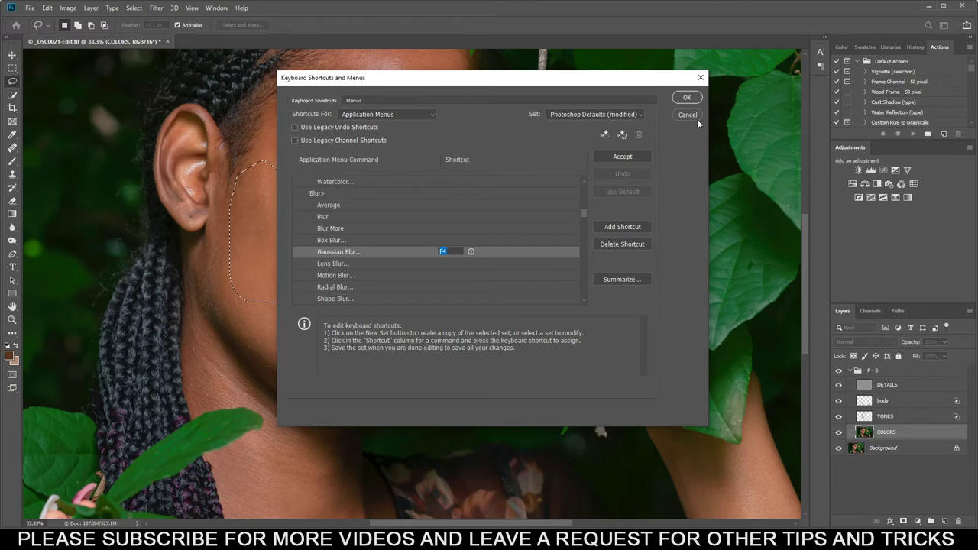
click(685, 98)
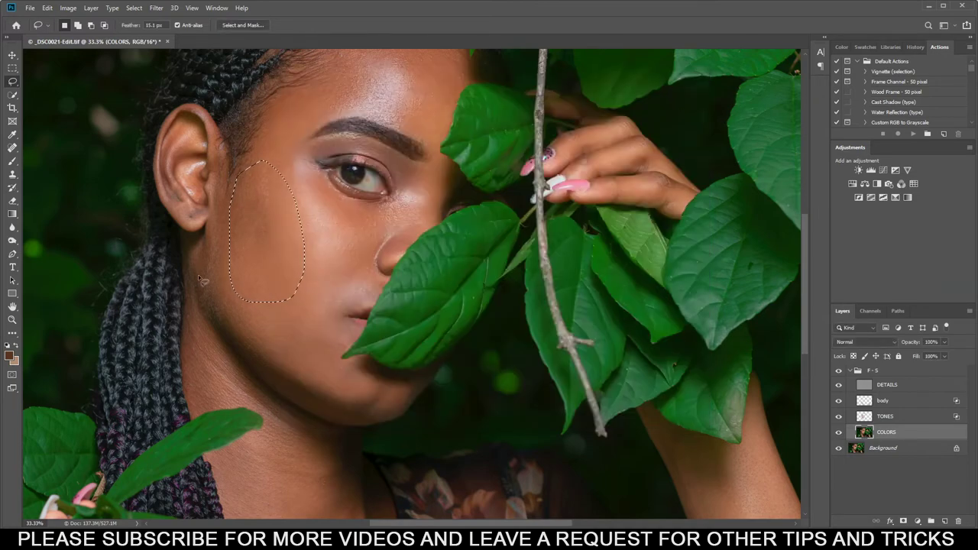
Apply a Gaussian Blur with a 15.3-pixel radius to the selected outer cheek, comparing the preview off and on
key(F4)
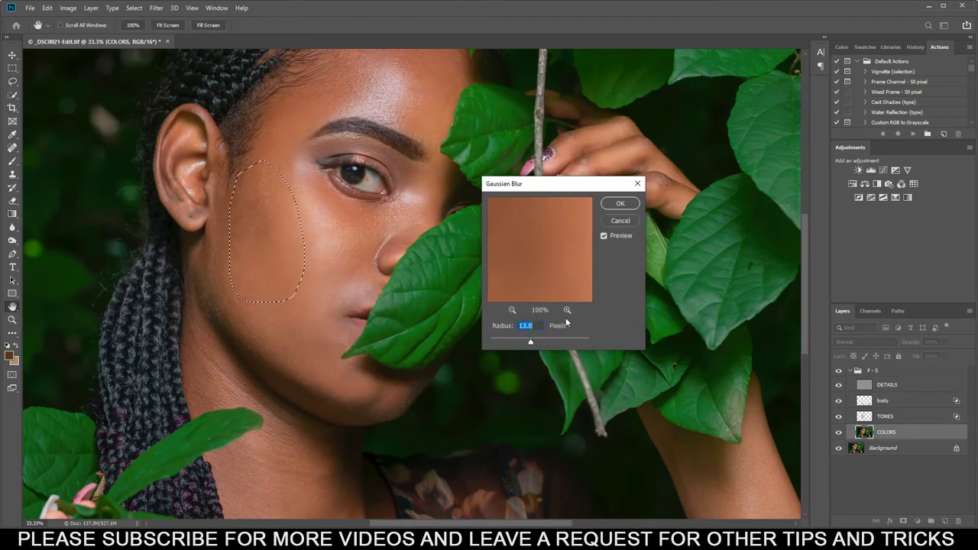
click(604, 235)
click(604, 235)
drag(532, 344, 532, 344)
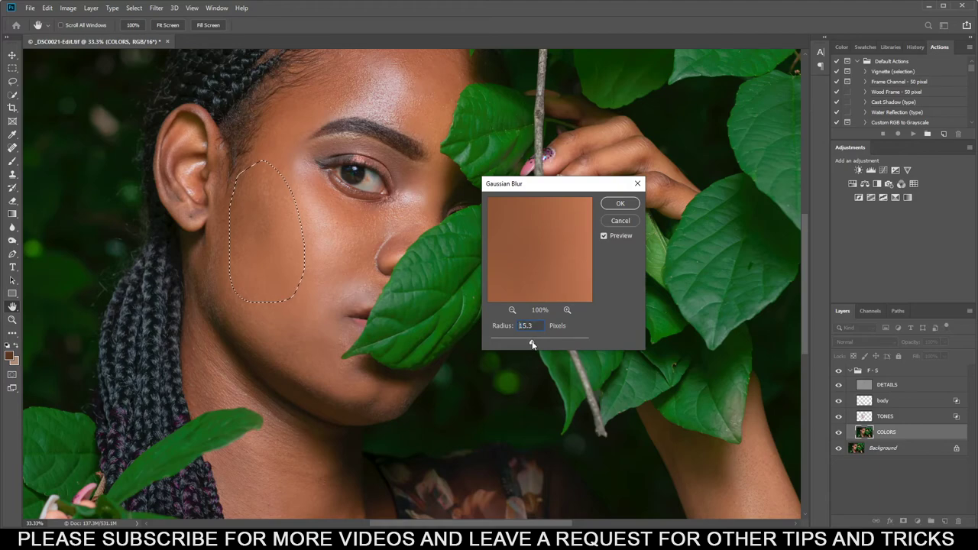
click(616, 205)
Lasso the lower cheek along the jaw on the COLORS layer and apply a 15.3-pixel Gaussian Blur
drag(227, 290, 262, 309)
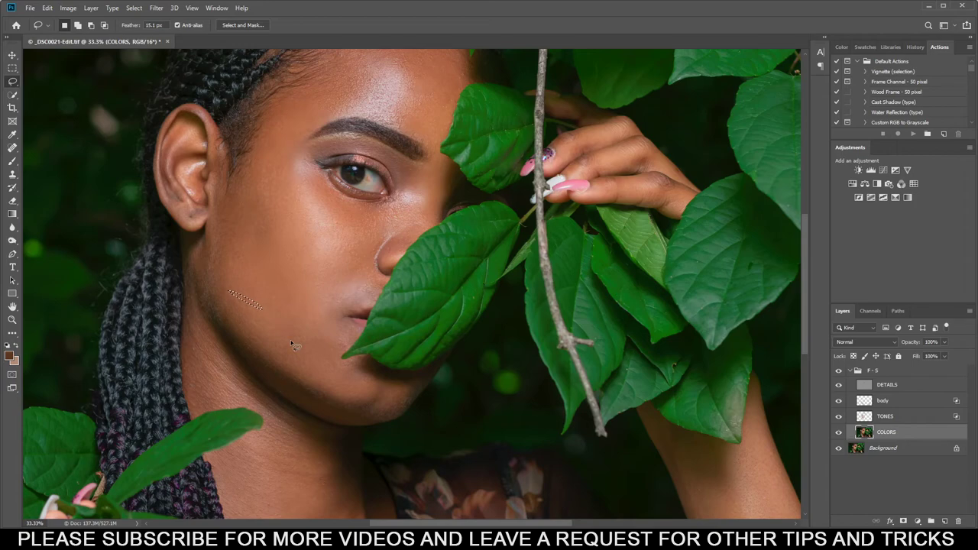
mouse_move(313, 341)
mouse_down()
mouse_move(300, 388)
mouse_move(246, 359)
mouse_move(213, 300)
mouse_up()
key(ctrl+alt+f)
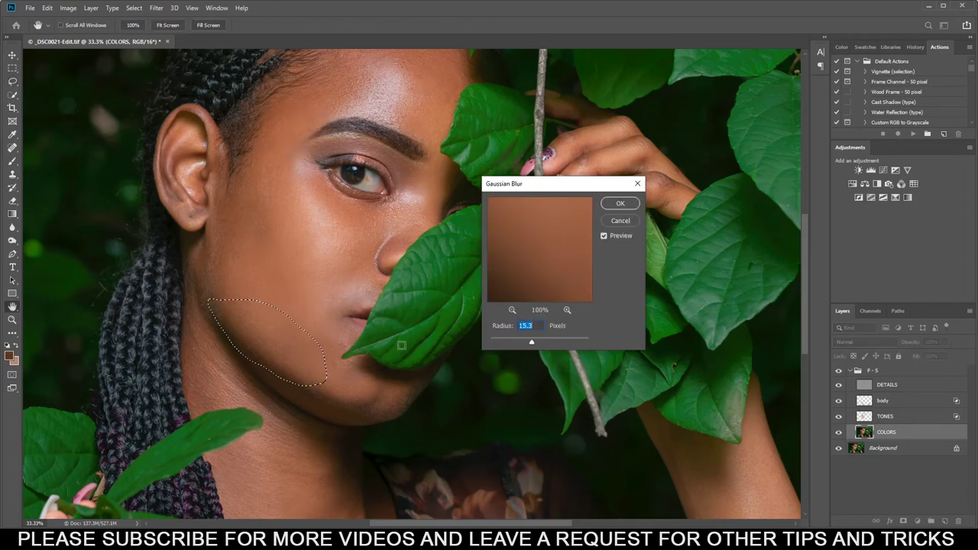
click(601, 235)
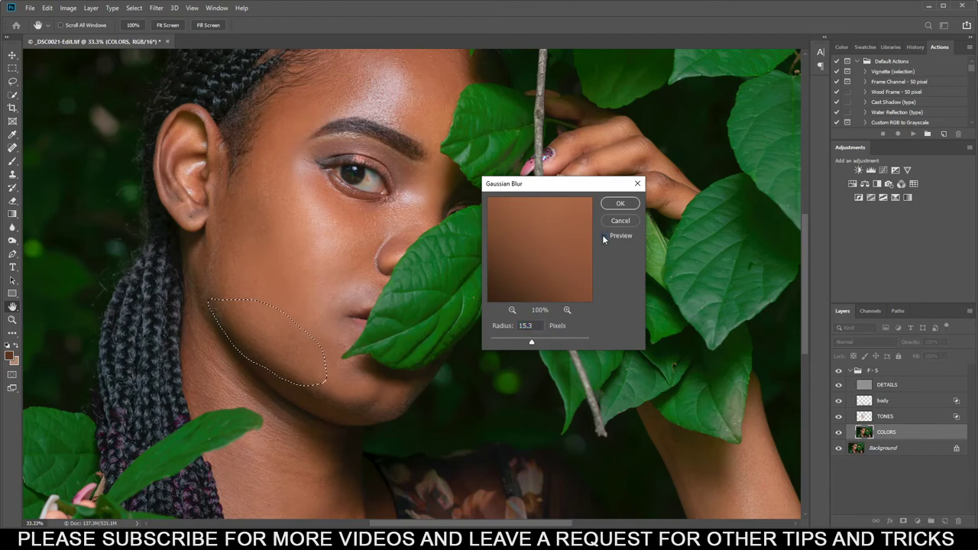
click(602, 235)
click(620, 204)
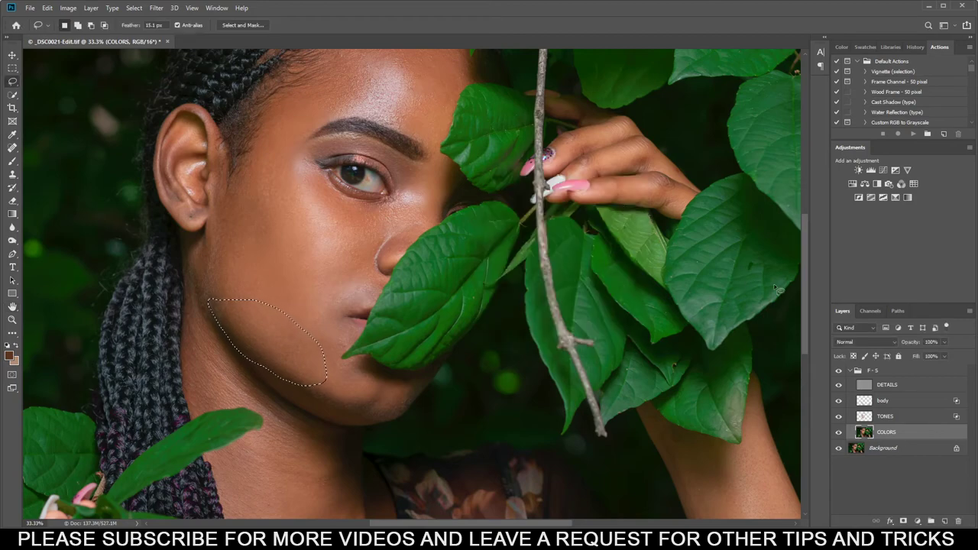
Lasso the forehead area above the inner eyebrow on the COLORS layer and apply a 19.4-pixel Gaussian Blur
drag(806, 273, 813, 233)
drag(375, 163, 429, 166)
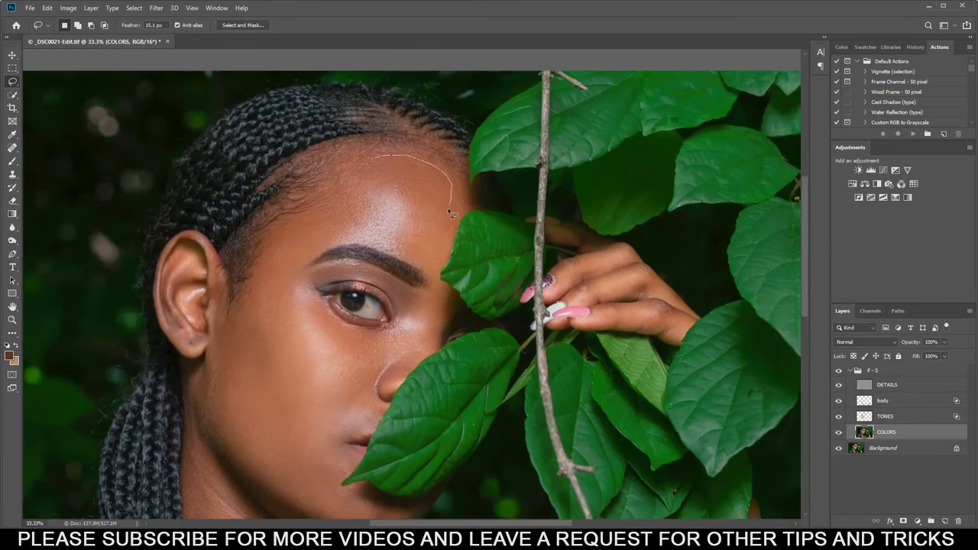
mouse_move(417, 259)
mouse_down()
mouse_move(380, 227)
mouse_move(372, 192)
mouse_up()
key(ctrl+alt+f)
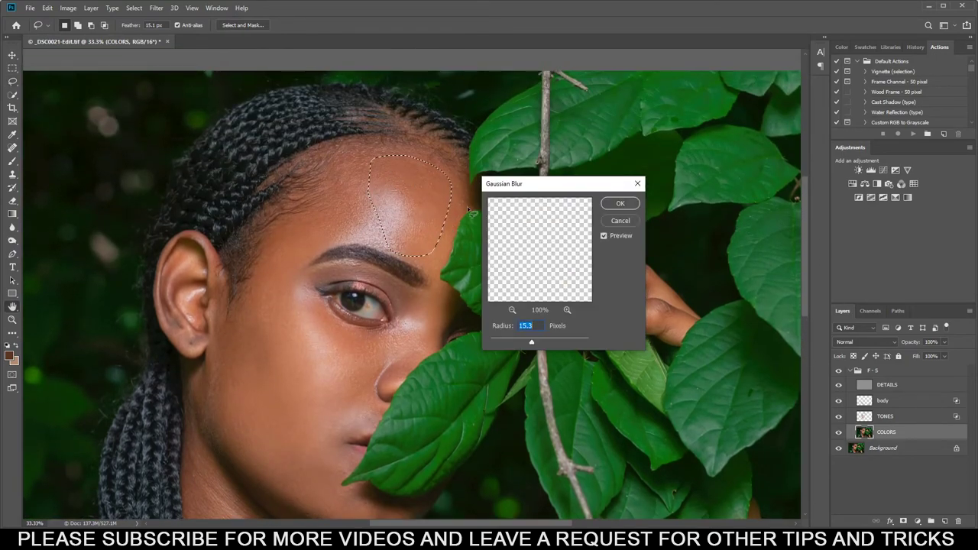
drag(532, 342, 532, 342)
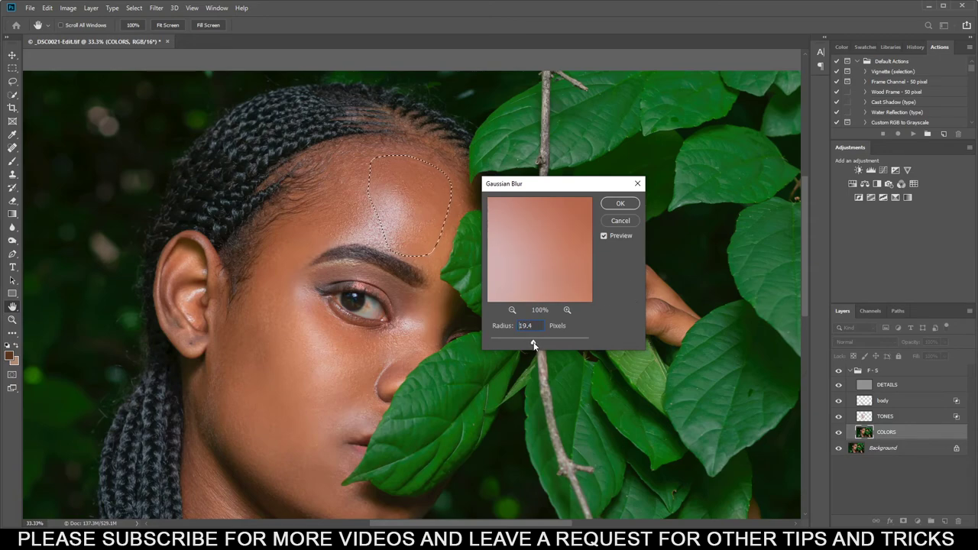
click(620, 203)
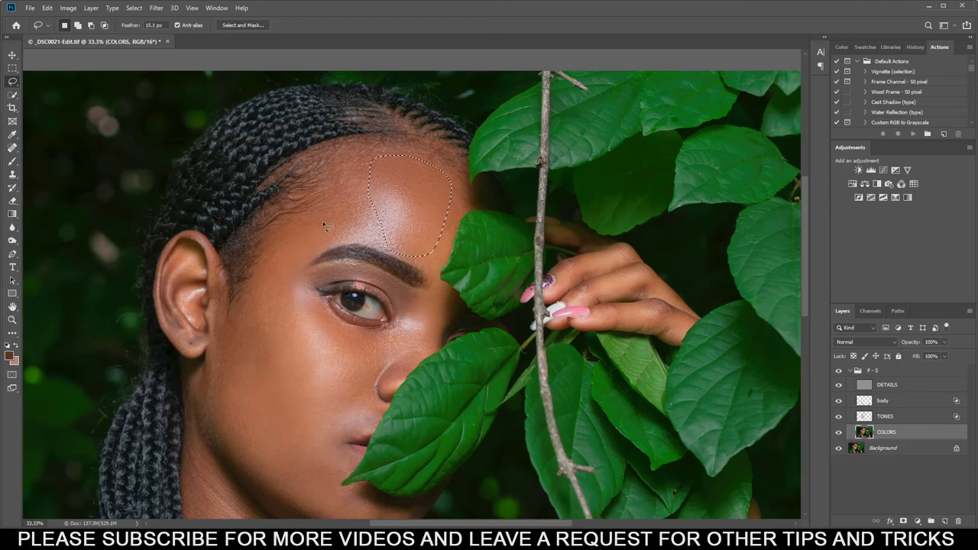
Lasso the outer forehead between the eyebrow and temple on the COLORS layer and apply a 19.4-pixel Gaussian Blur
mouse_move(272, 236)
mouse_down()
mouse_move(366, 200)
mouse_move(376, 223)
mouse_move(266, 291)
mouse_move(259, 256)
mouse_up()
key(ctrl+alt+f)
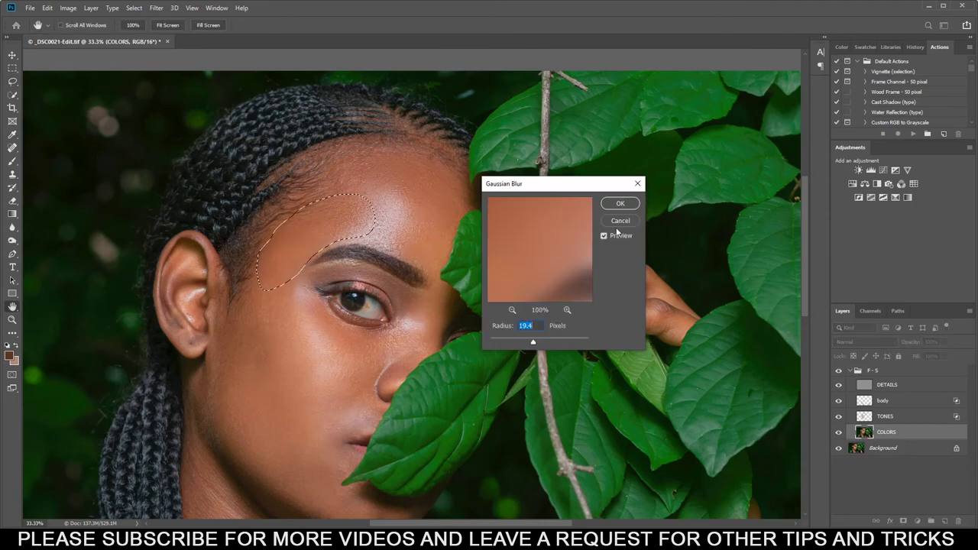
click(621, 203)
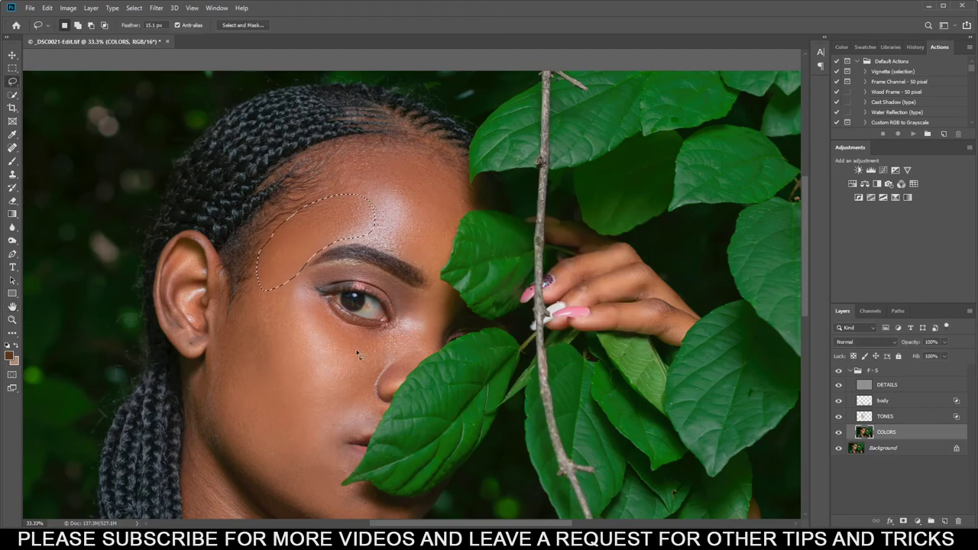
Lasso the inner cheek under the eye beside the nose and apply a 19.4-pixel Gaussian Blur
mouse_move(336, 330)
mouse_down()
mouse_move(412, 327)
mouse_move(421, 344)
mouse_move(378, 375)
mouse_up()
drag(330, 401, 307, 365)
key(ctrl+alt+f)
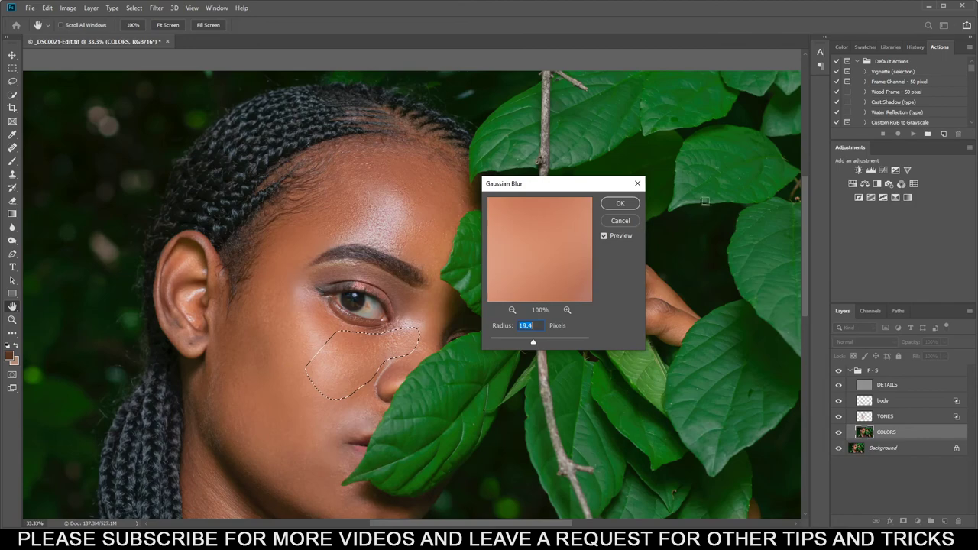
click(634, 205)
Lasso the bridge of the nose on the COLORS layer and soften it with the same Gaussian Blur
drag(281, 279, 338, 325)
mouse_move(339, 384)
mouse_down()
mouse_move(312, 395)
mouse_move(273, 364)
mouse_move(268, 289)
mouse_up()
key(ctrl+alt+f)
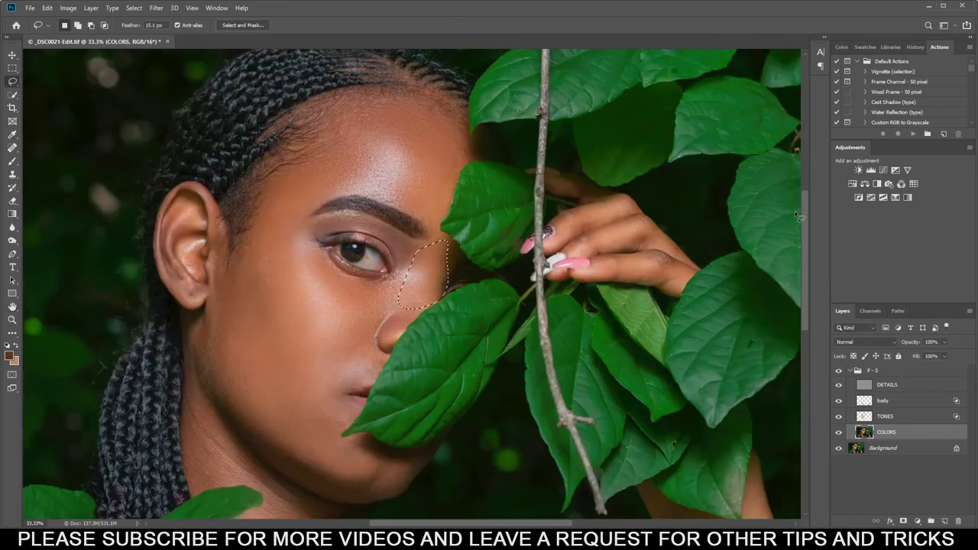
Lasso the chin below the lips on the COLORS layer and apply a 19.4-pixel Gaussian Blur
drag(804, 213, 799, 246)
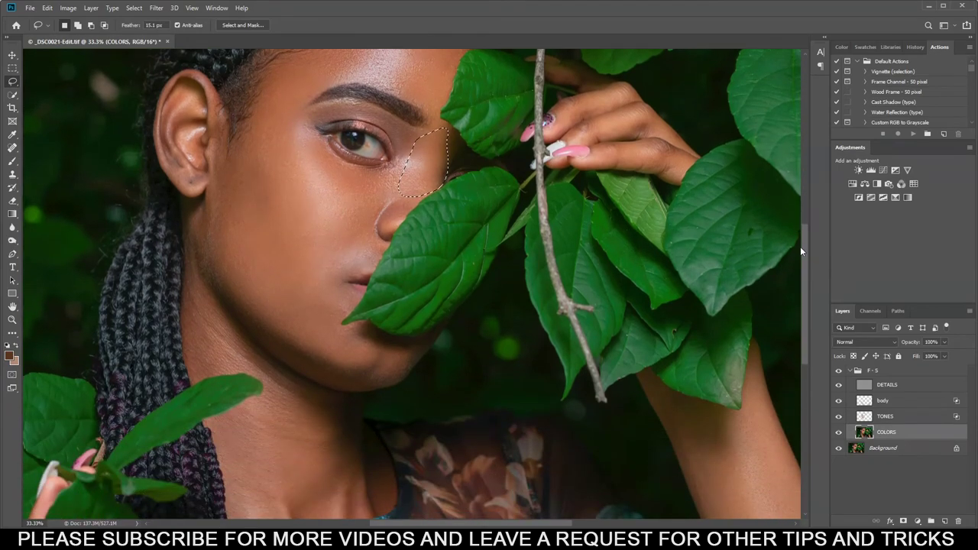
mouse_move(323, 330)
mouse_down()
mouse_move(388, 337)
mouse_move(409, 357)
mouse_move(408, 378)
mouse_move(347, 379)
mouse_move(302, 353)
mouse_up()
key(ctrl+alt+f)
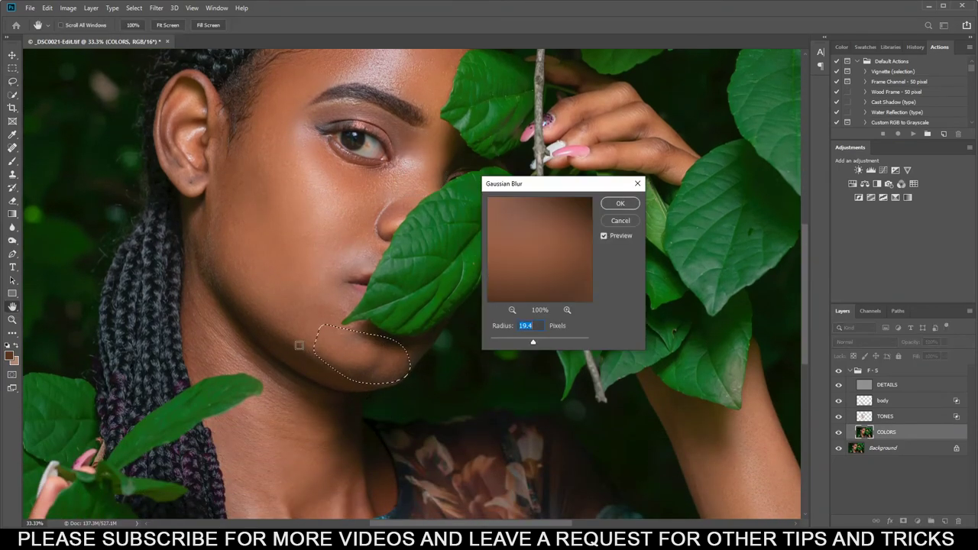
click(622, 202)
Lasso the skin beside the mouth and the area between nostril and upper lip, applying the same Gaussian Blur to each
mouse_move(351, 322)
mouse_down()
mouse_move(331, 305)
mouse_move(359, 293)
mouse_move(345, 330)
mouse_move(351, 296)
mouse_up()
key(ctrl+alt+f)
key(Return)
drag(359, 217, 328, 252)
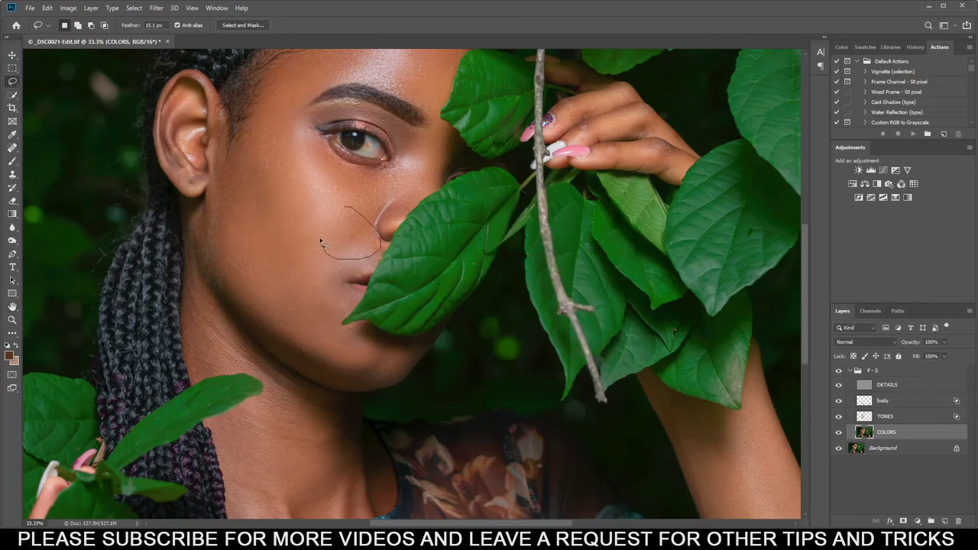
key(ctrl+alt+f)
click(621, 203)
Lasso the outer cheek in front of the ear and earlobe and apply the same Gaussian Blur
mouse_move(224, 179)
mouse_down()
mouse_move(232, 286)
mouse_move(226, 184)
mouse_up()
key(ctrl+alt+f)
key(Return)
Apply the same Gaussian Blur to lassoed areas of the neck, and lasso the inner edge of the raised forearm
scroll(295, 214, down, 5)
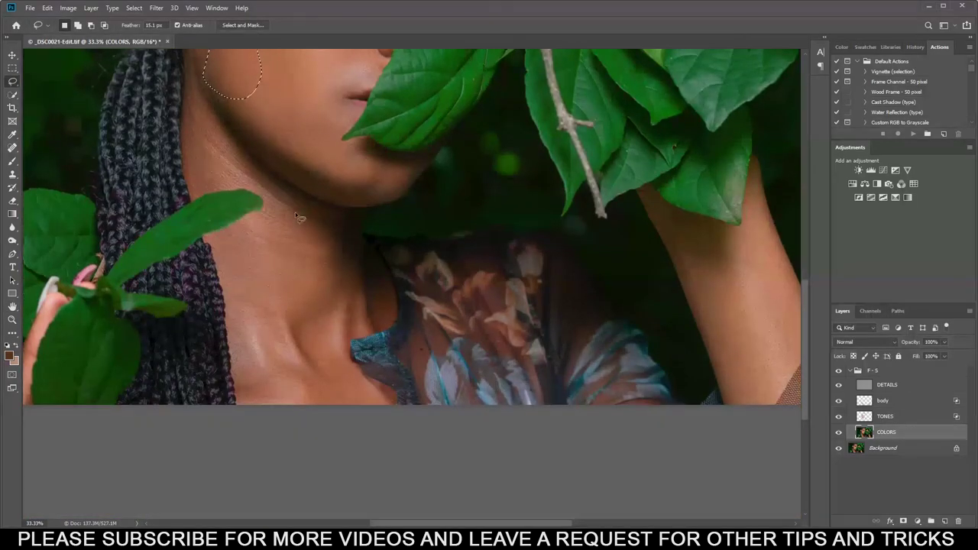
key(ctrl+alt+f)
key(Return)
key(ctrl+alt+f)
key(Return)
scroll(412, 230, right, 3)
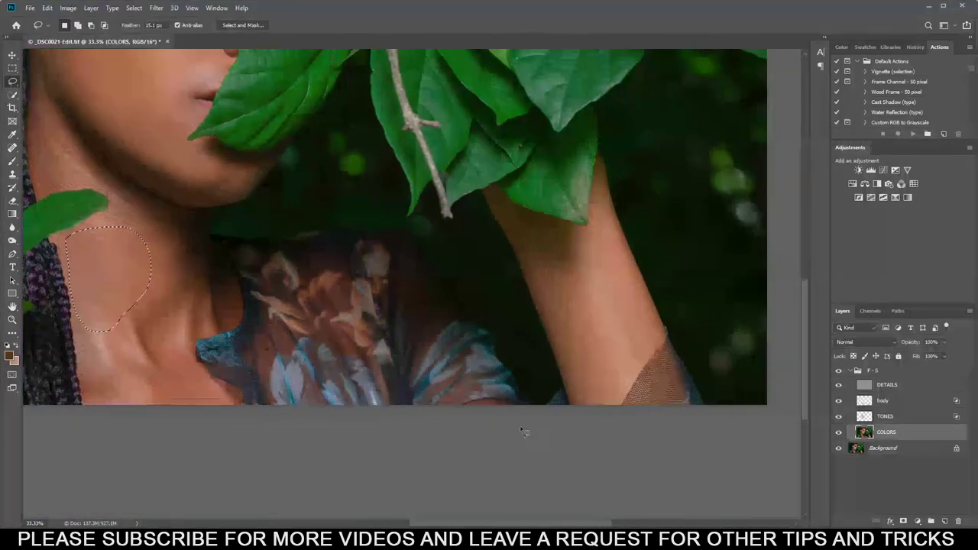
mouse_move(533, 260)
mouse_down()
mouse_move(600, 411)
mouse_move(530, 262)
mouse_up()
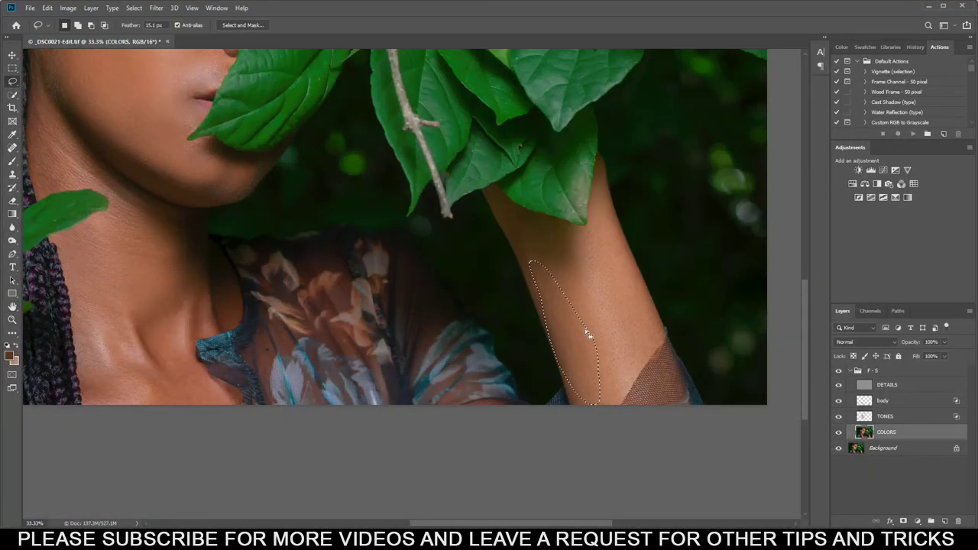
Lasso the jaw corner just below the earlobe, apply the same Gaussian Blur and clear the selection
scroll(464, 527, left, 4)
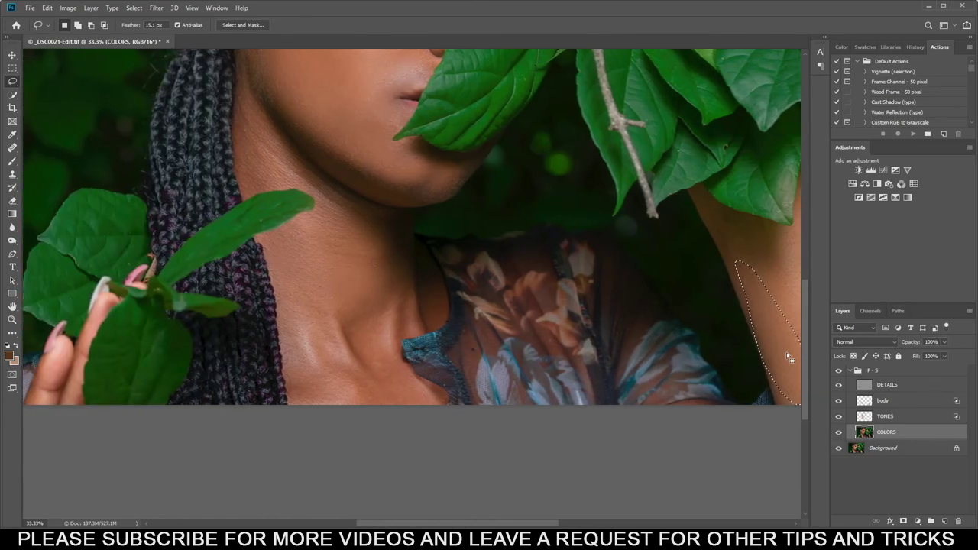
drag(802, 331, 815, 262)
mouse_move(262, 267)
mouse_down()
mouse_move(289, 293)
mouse_move(275, 331)
mouse_move(247, 318)
mouse_move(243, 290)
mouse_up()
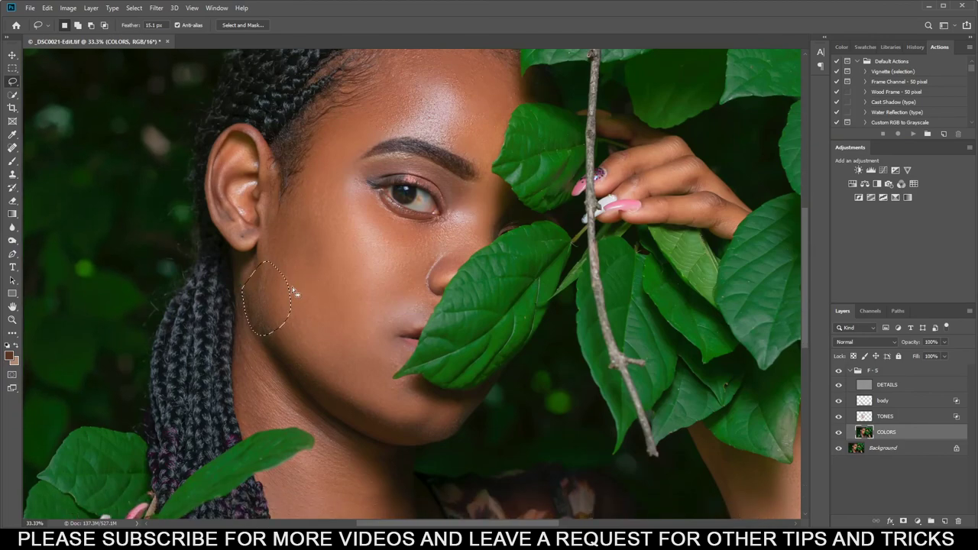
key(ctrl+alt+f)
click(620, 205)
key(ctrl+d)
Compare the whole portrait before and after retouching by toggling the visibility of the F - S group
scroll(455, 276, down, 3)
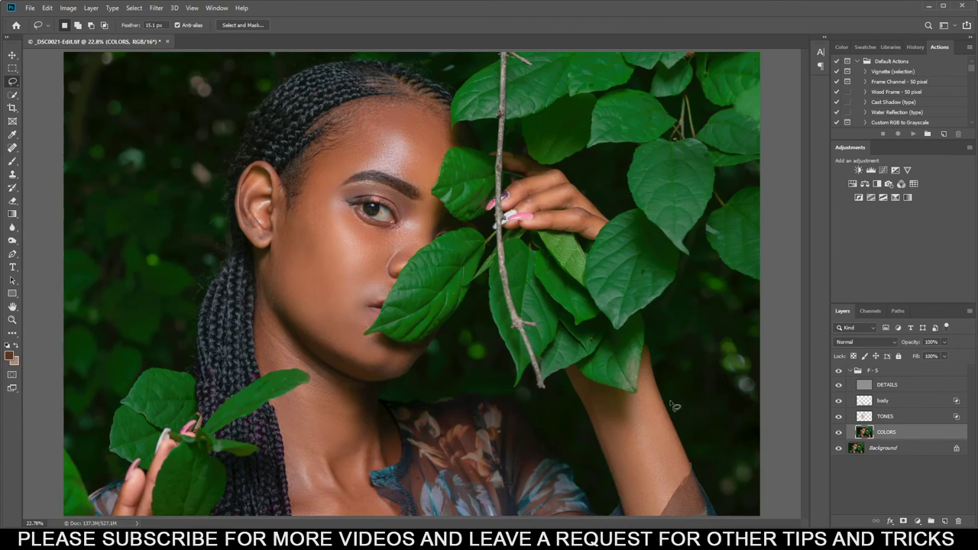
click(839, 372)
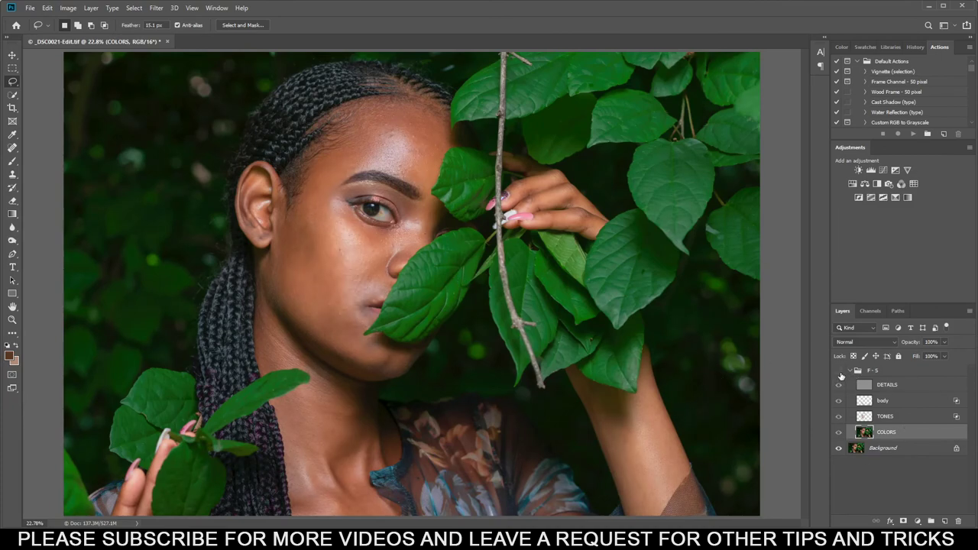
click(839, 372)
click(839, 372)
click(840, 372)
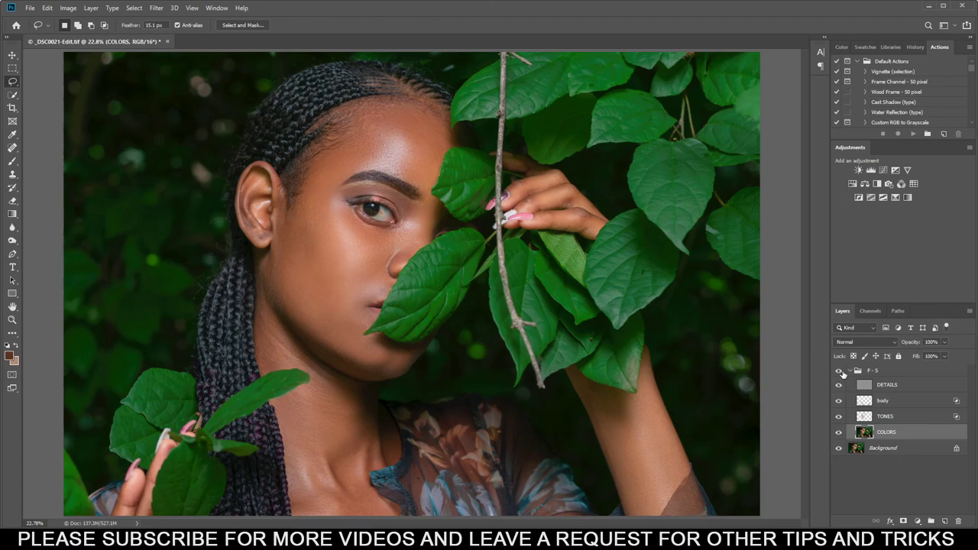
Collapse the F - S group and deselect all layers
click(848, 371)
click(848, 371)
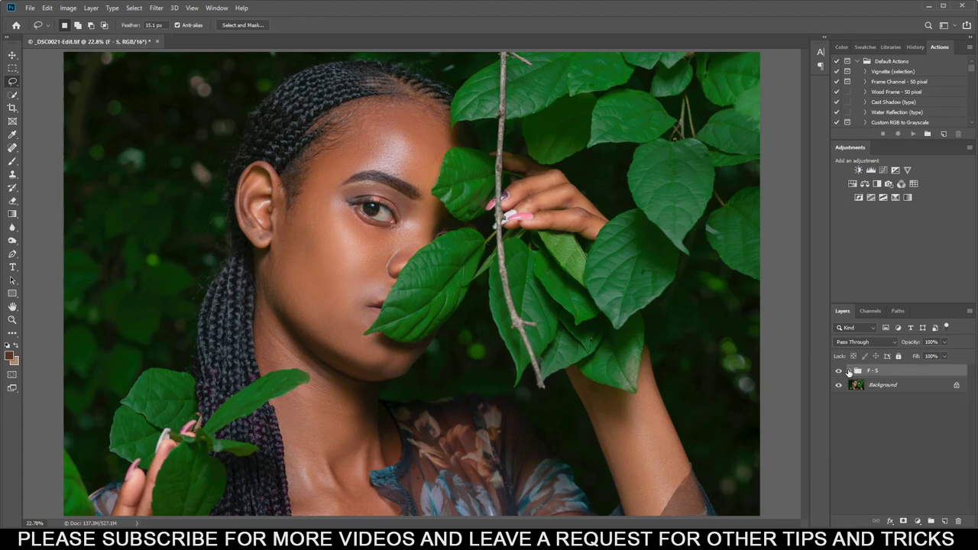
click(869, 430)
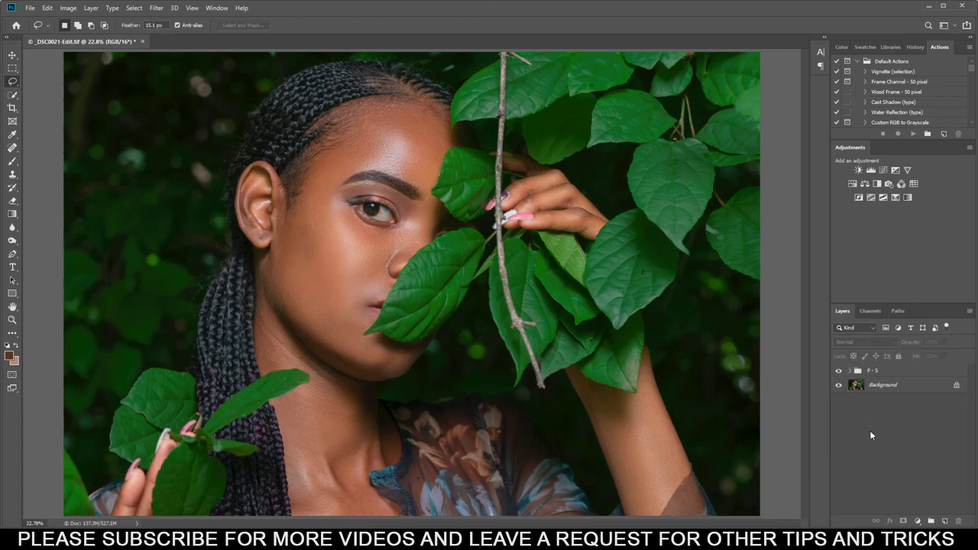